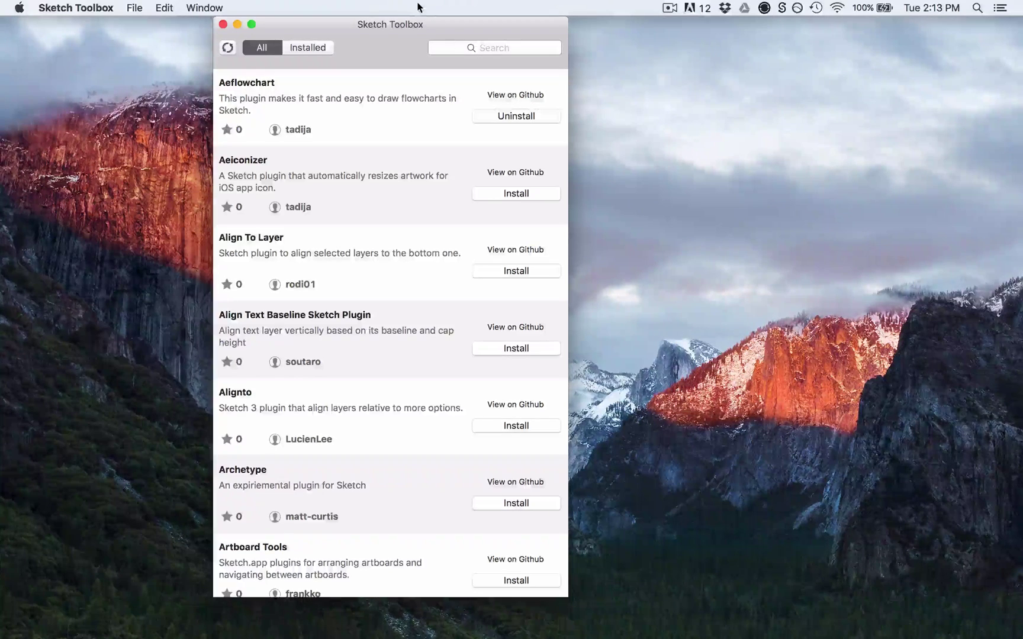
# Step: Reposition the Sketch Toolbox window while browsing its plugin catalogue
pyautogui.moveTo(448, 25); pyautogui.dragTo(441, 38)
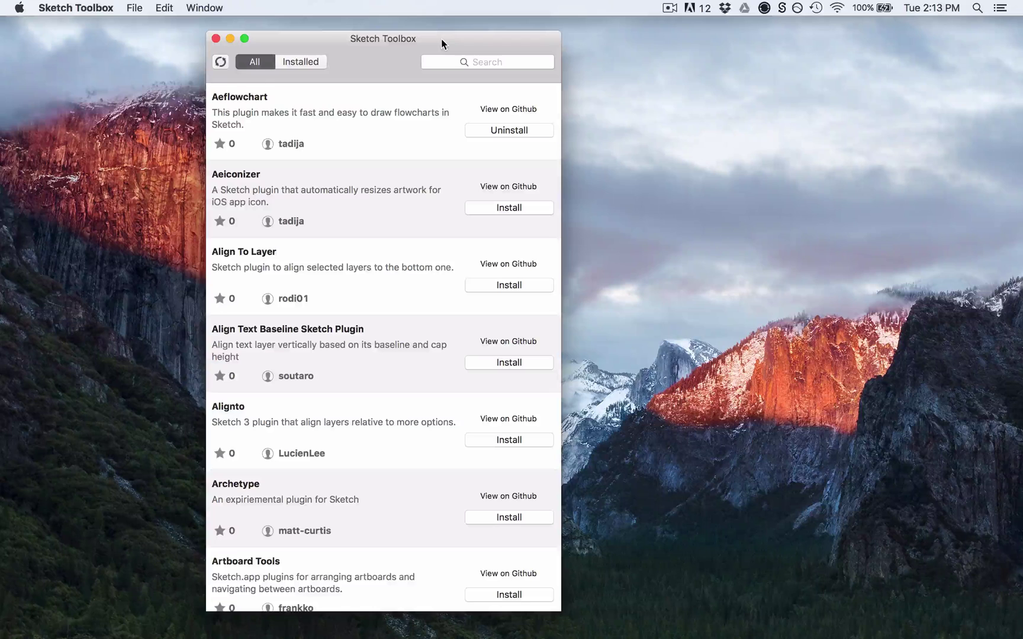
pyautogui.moveTo(441, 39); pyautogui.dragTo(442, 45)
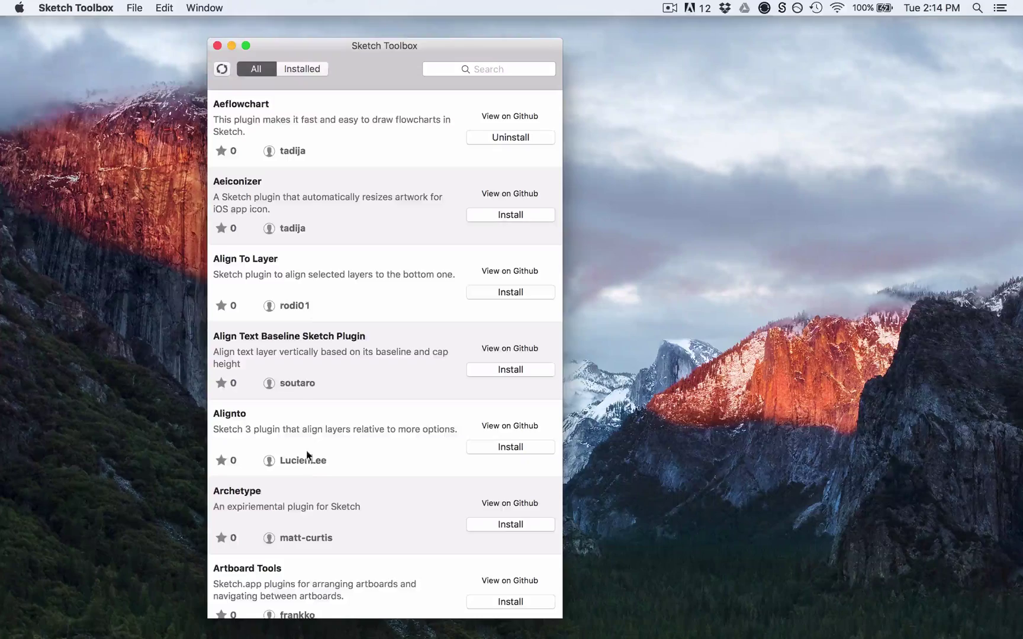
pyautogui.scroll(-10, 307, 462)
pyautogui.scroll(-10, 306, 463)
pyautogui.scroll(-10, 307, 463)
pyautogui.scroll(-5, 306, 467)
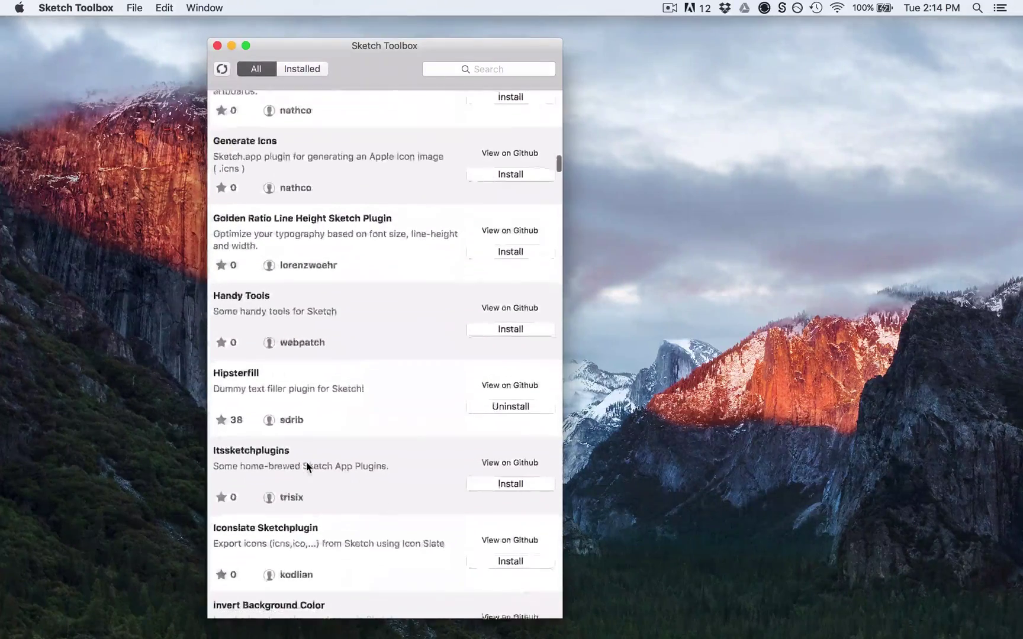
pyautogui.scroll(2, 308, 467)
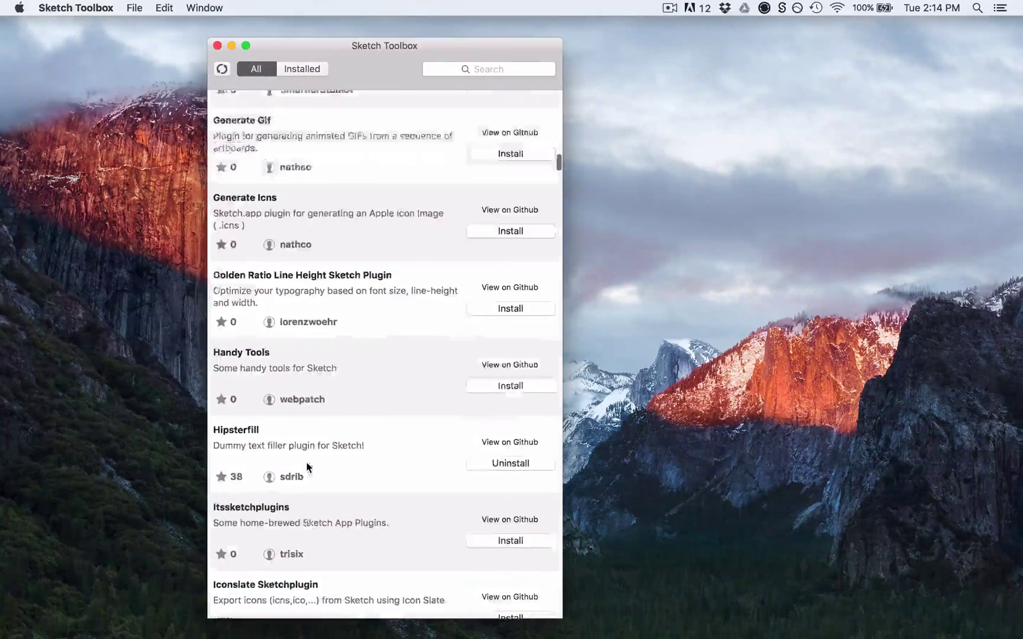
pyautogui.scroll(15, 307, 467)
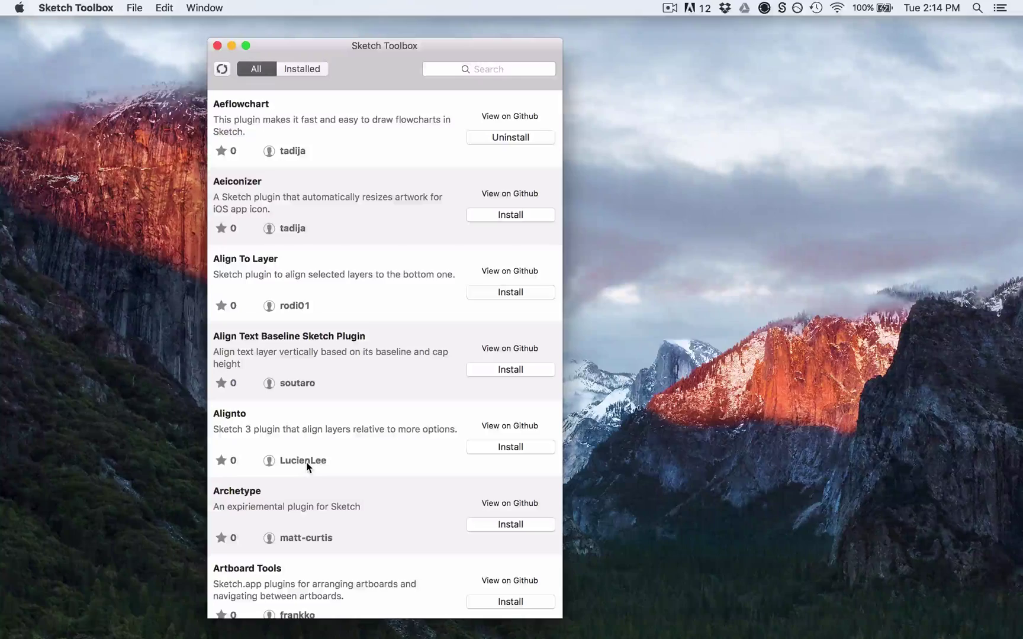
pyautogui.moveTo(383, 63); pyautogui.dragTo(399, 42)
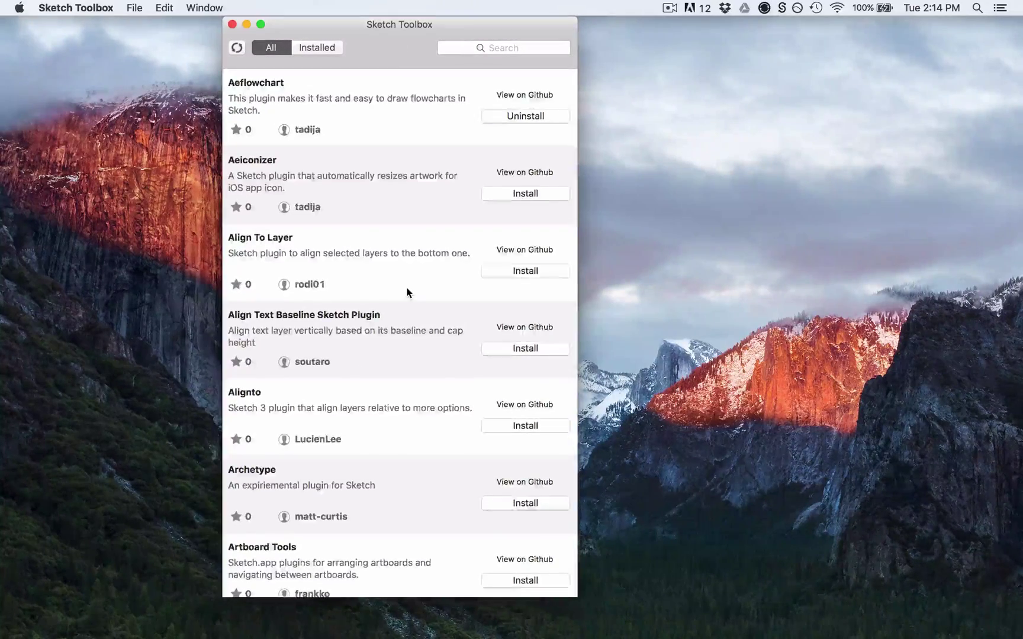
pyautogui.scroll(-15, 408, 292)
pyautogui.scroll(-5, 406, 292)
pyautogui.scroll(-4, 407, 293)
pyautogui.scroll(-1, 406, 292)
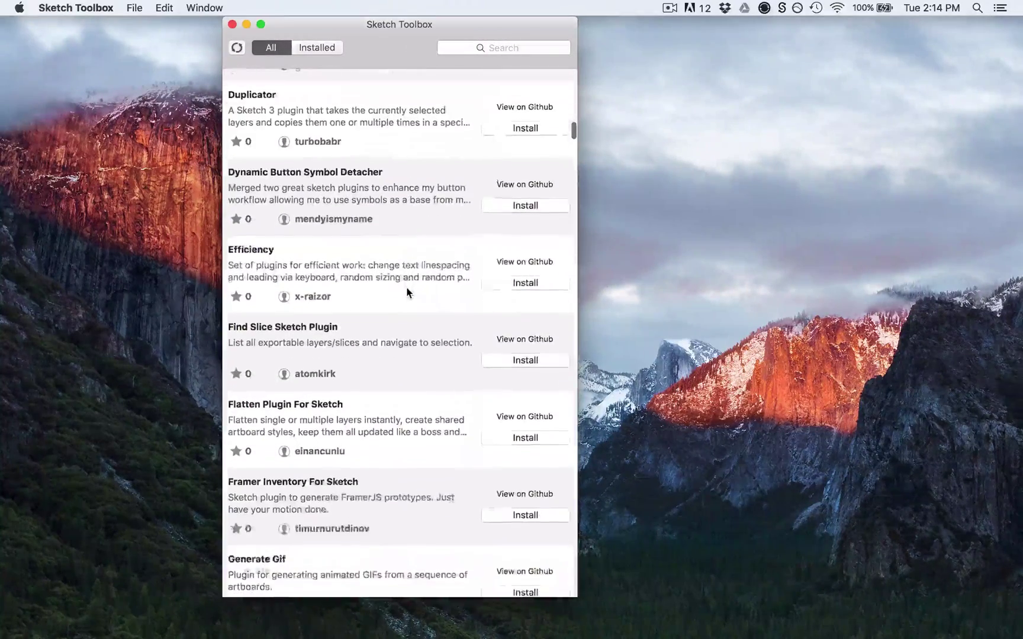
pyautogui.scroll(-4, 408, 293)
pyautogui.scroll(-10, 407, 292)
pyautogui.scroll(-2, 407, 292)
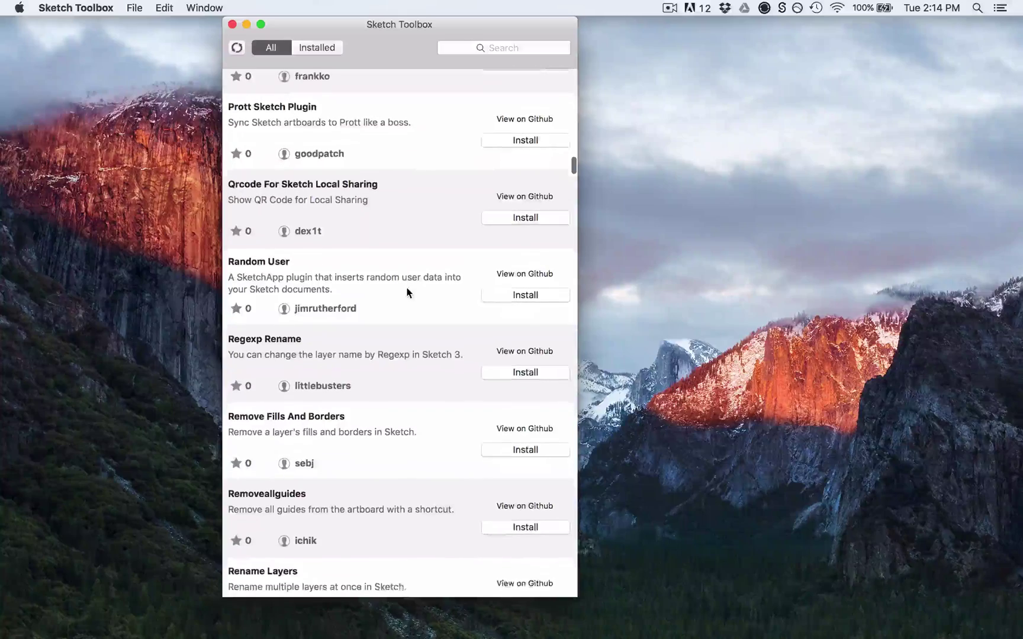
pyautogui.scroll(-10, 406, 292)
pyautogui.scroll(-10, 407, 292)
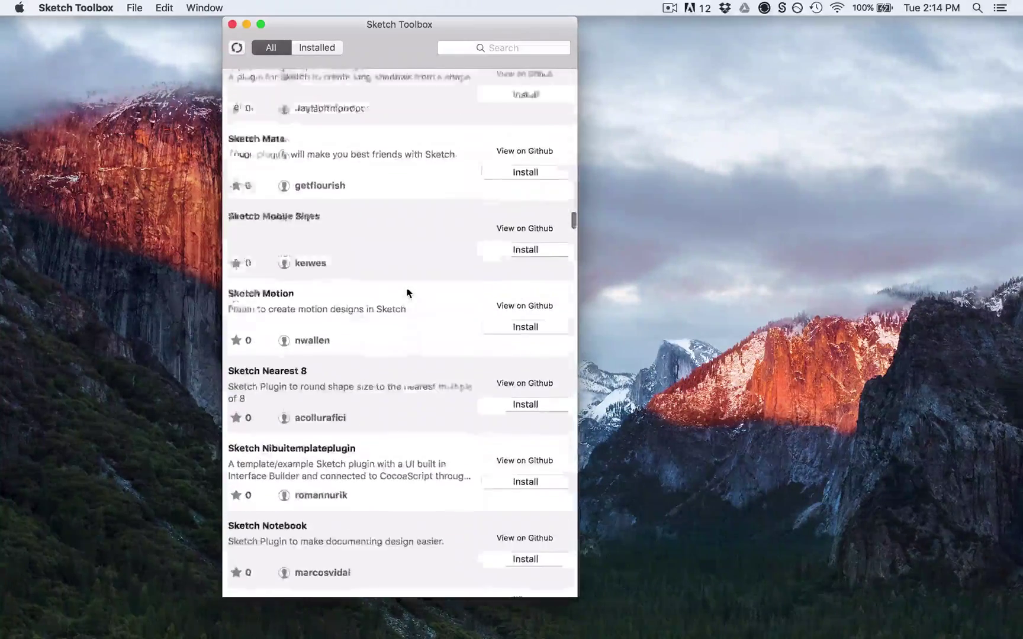
pyautogui.scroll(10, 407, 292)
pyautogui.scroll(10, 407, 293)
pyautogui.scroll(1, 406, 292)
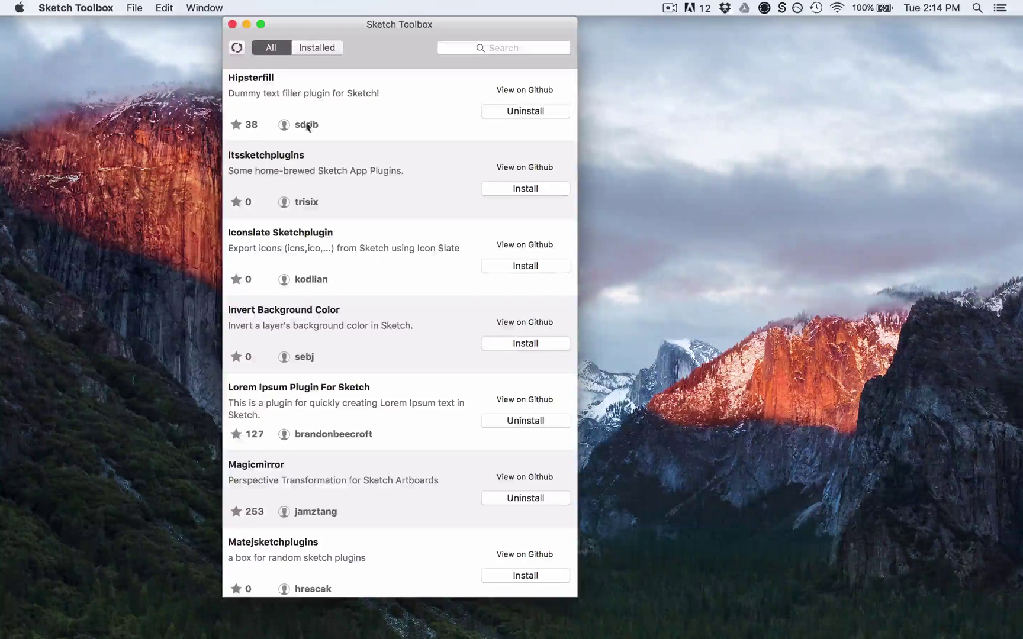
# Step: Switch between Installed and All, search for 'color', then clear the search
pyautogui.click(312, 47)
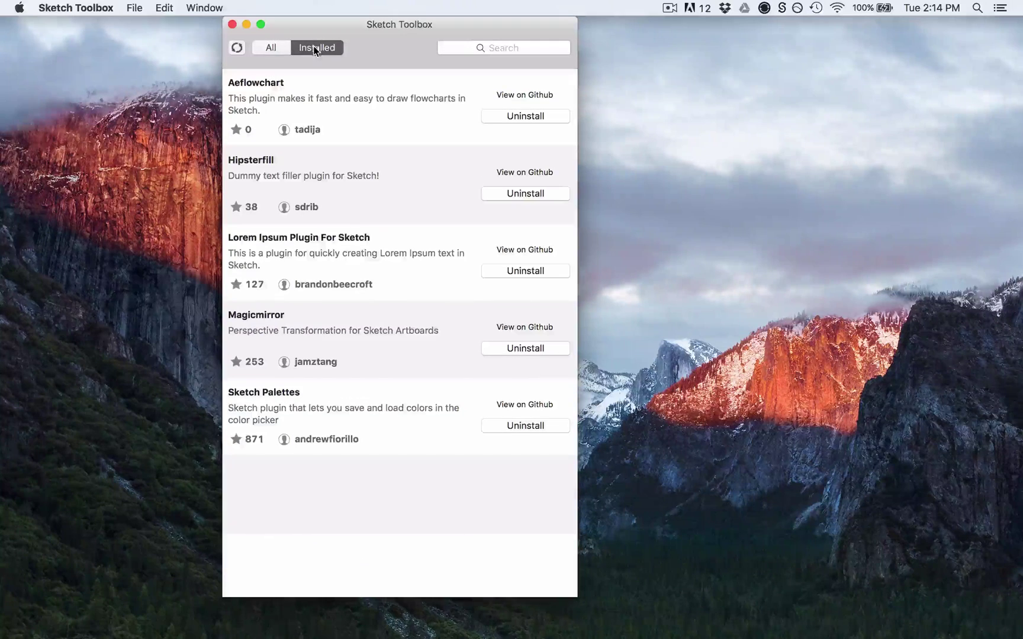
pyautogui.click(270, 47)
pyautogui.click(493, 48)
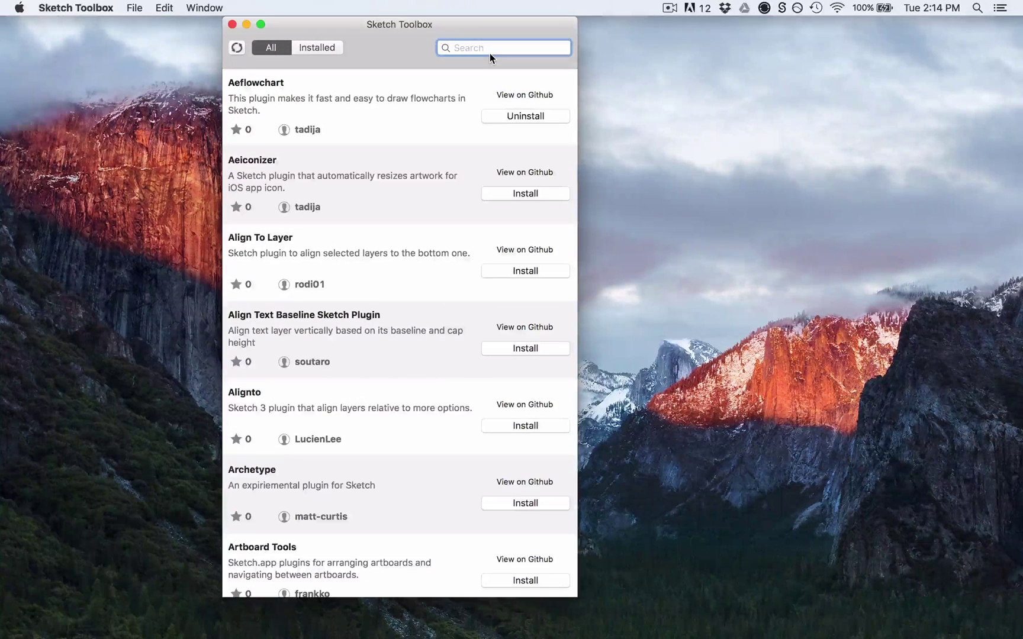
pyautogui.write('color')
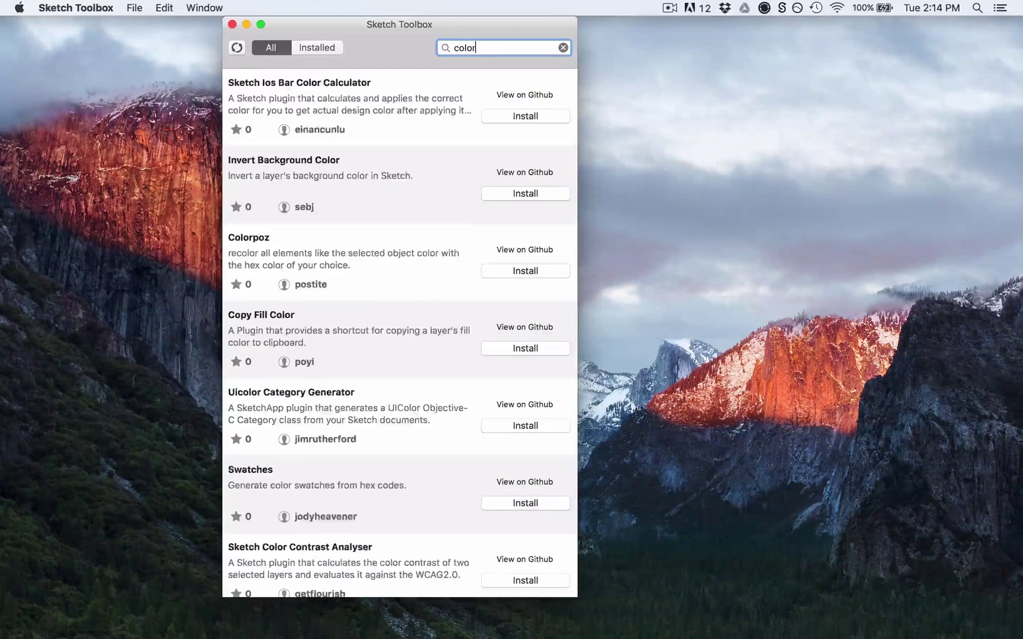
pyautogui.scroll(-2, 358, 224)
pyautogui.scroll(-4, 358, 260)
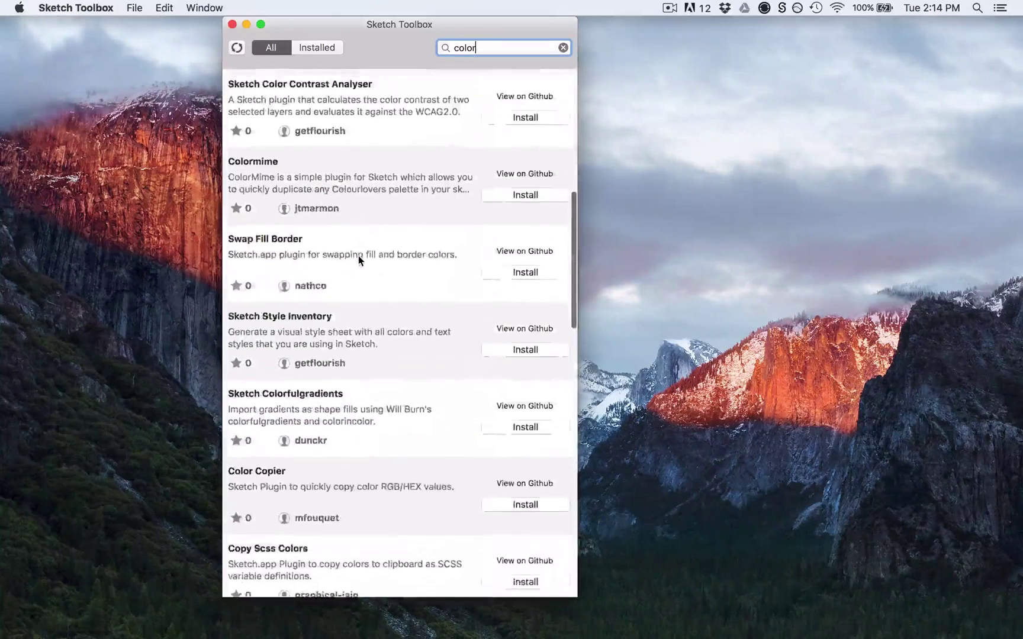
pyautogui.scroll(-2, 358, 259)
pyautogui.scroll(-2, 358, 259)
pyautogui.scroll(10, 358, 256)
pyautogui.scroll(5, 359, 256)
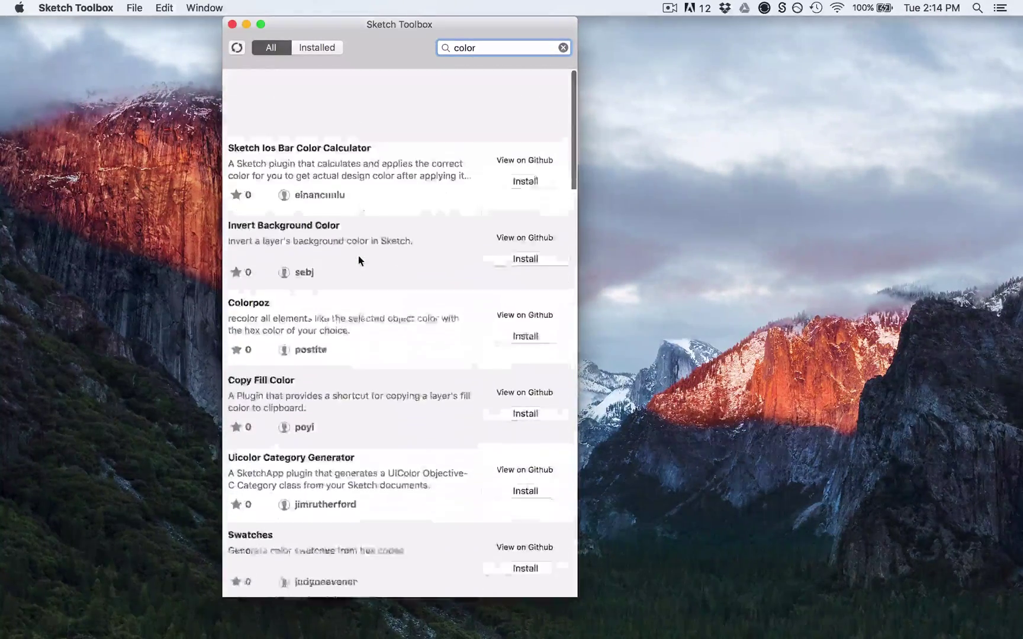
pyautogui.click(563, 48)
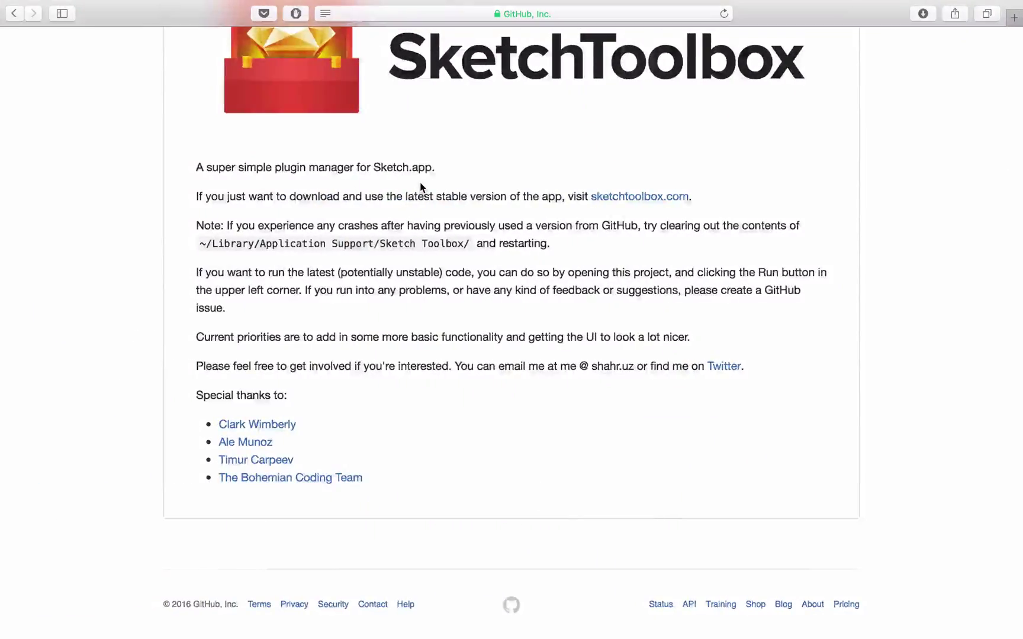
pyautogui.scroll(10, 419, 187)
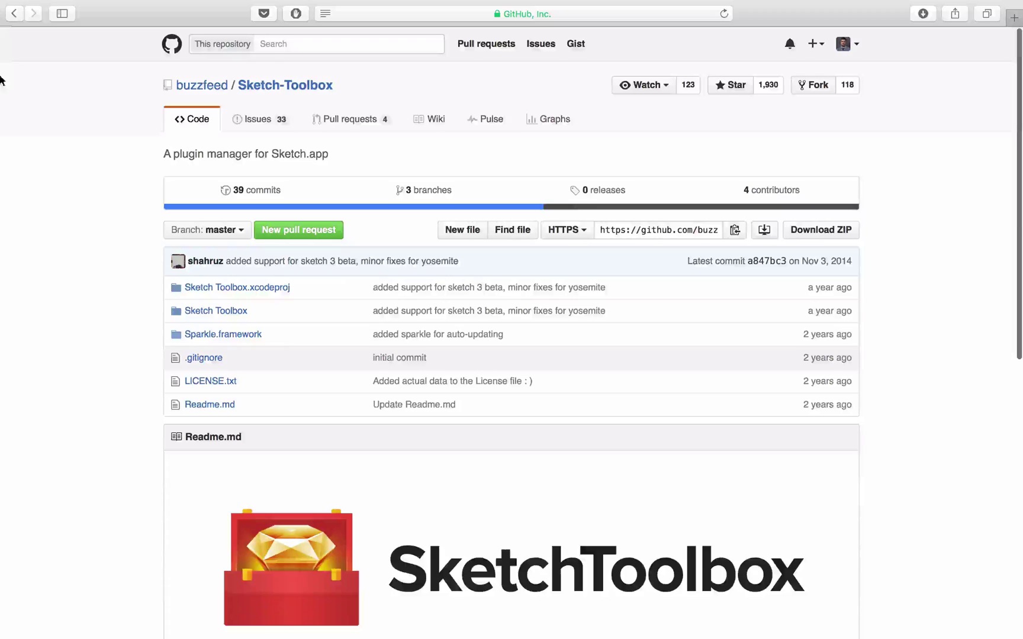
pyautogui.scroll(-10, 402, 479)
pyautogui.scroll(8, 403, 480)
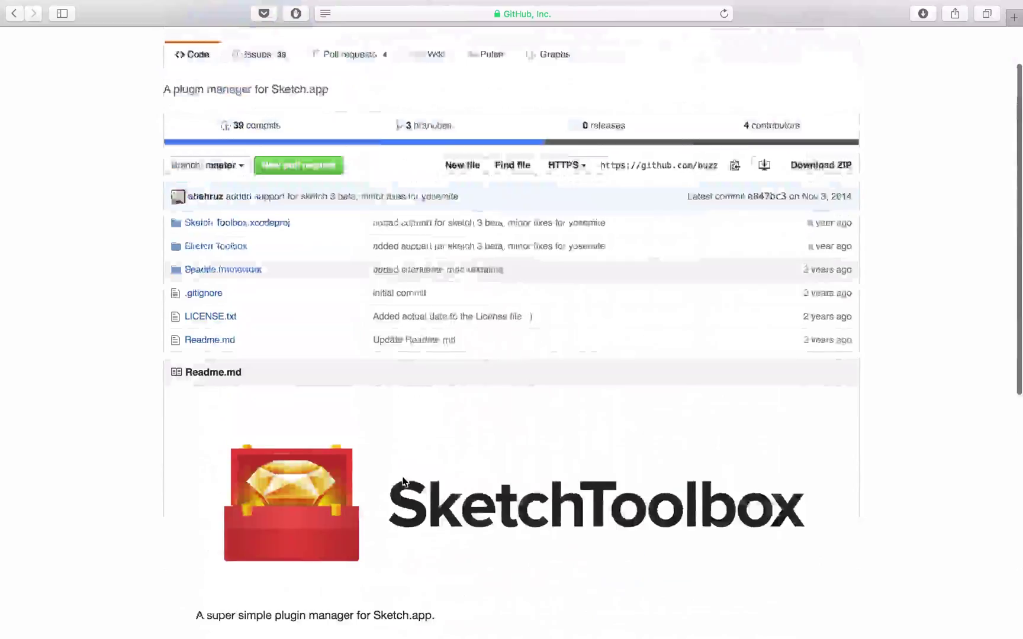
pyautogui.scroll(2, 557, 576)
pyautogui.scroll(-7, 541, 251)
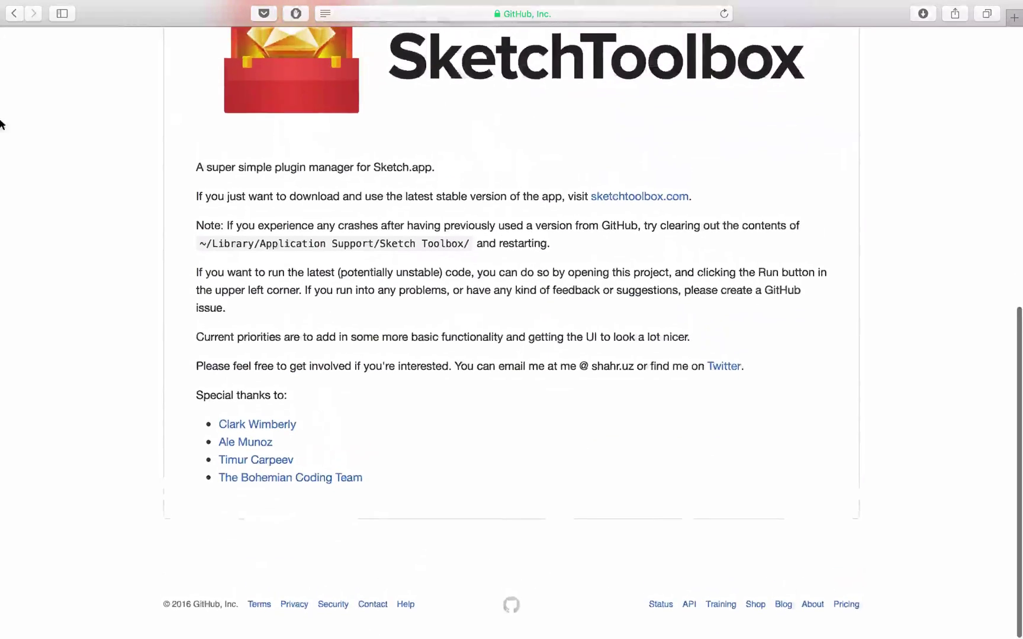
# Step: Go back from the GitHub repo to sketchtoolbox.com, then return to Sketch Toolbox
pyautogui.click(13, 13)
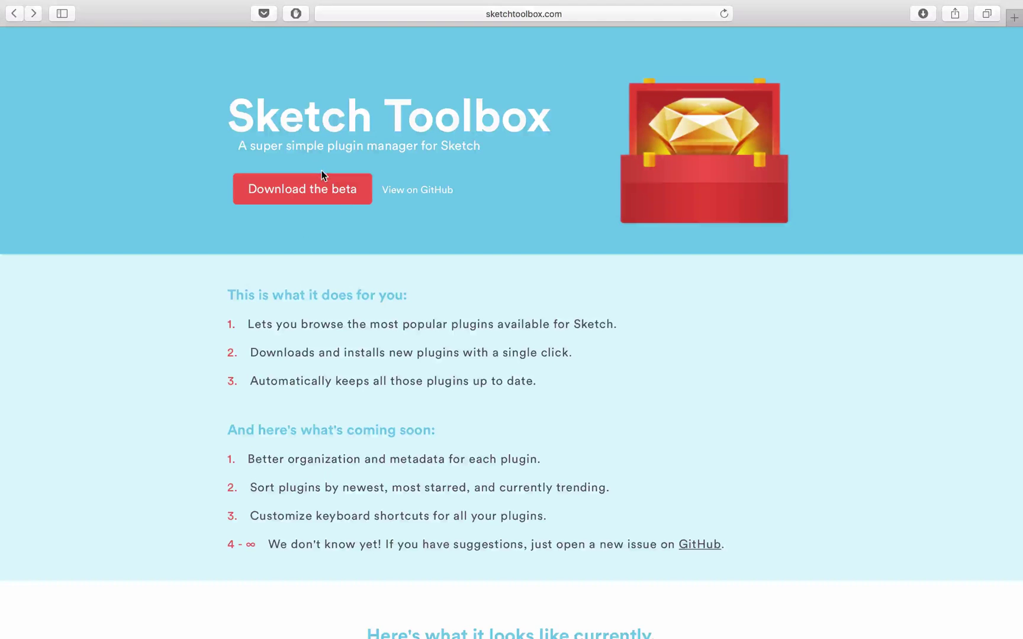
pyautogui.hotkey('ctrl', 'Right')
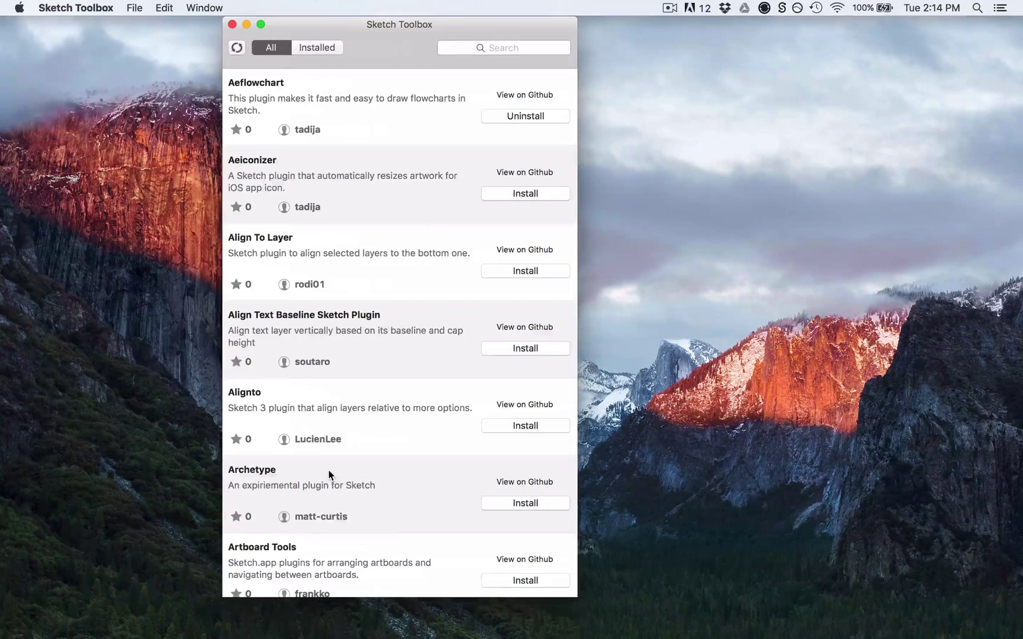
pyautogui.scroll(-10, 327, 475)
pyautogui.scroll(-5, 327, 476)
pyautogui.scroll(-10, 329, 475)
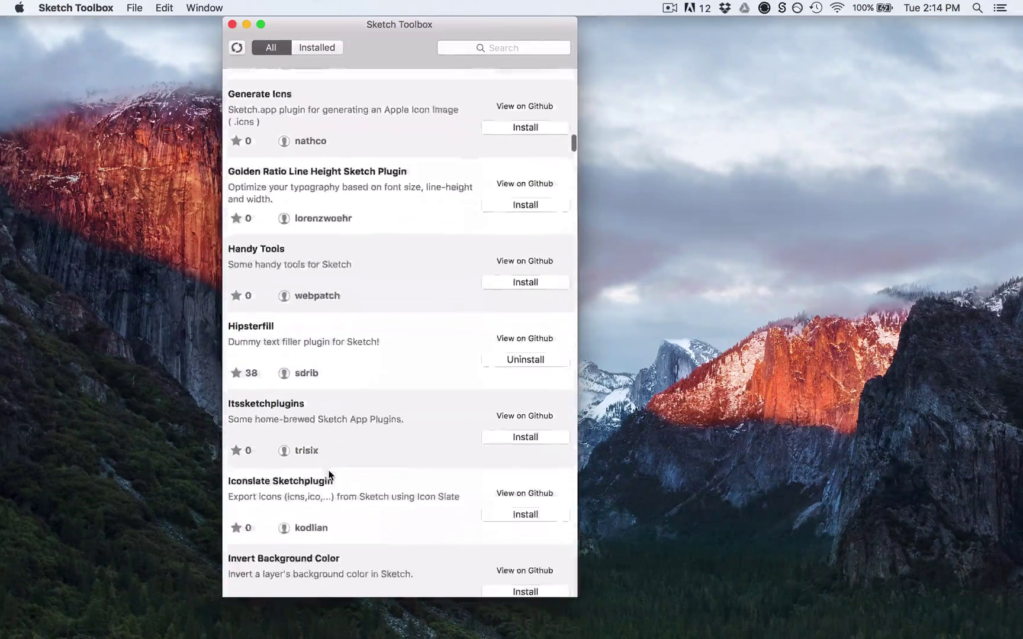
pyautogui.scroll(5, 327, 480)
pyautogui.scroll(15, 328, 472)
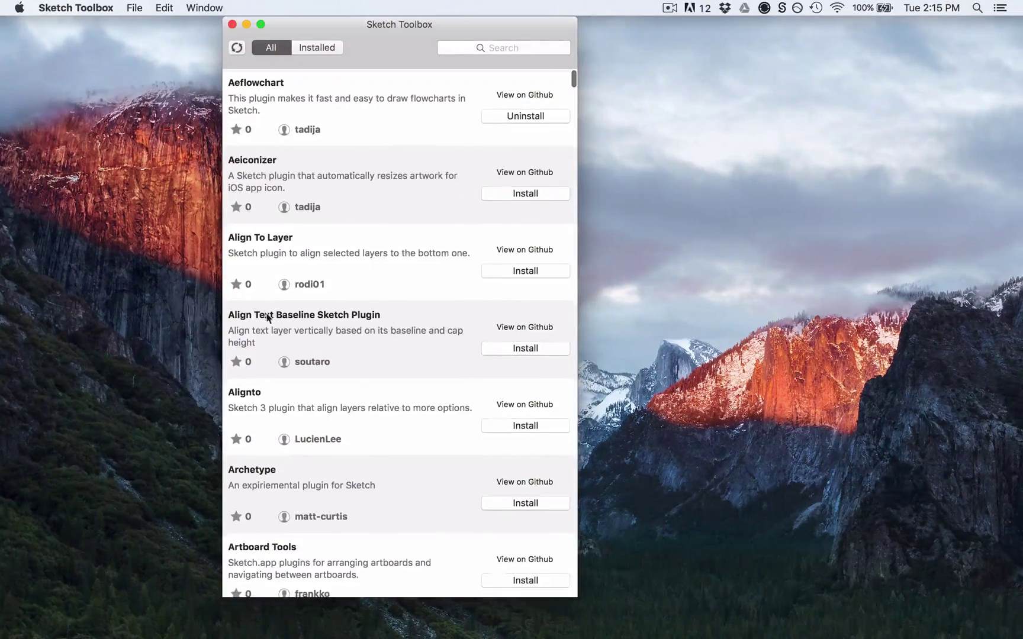
# Step: Install the Align To Layer plugin from the Sketch Toolbox list
pyautogui.click(535, 276)
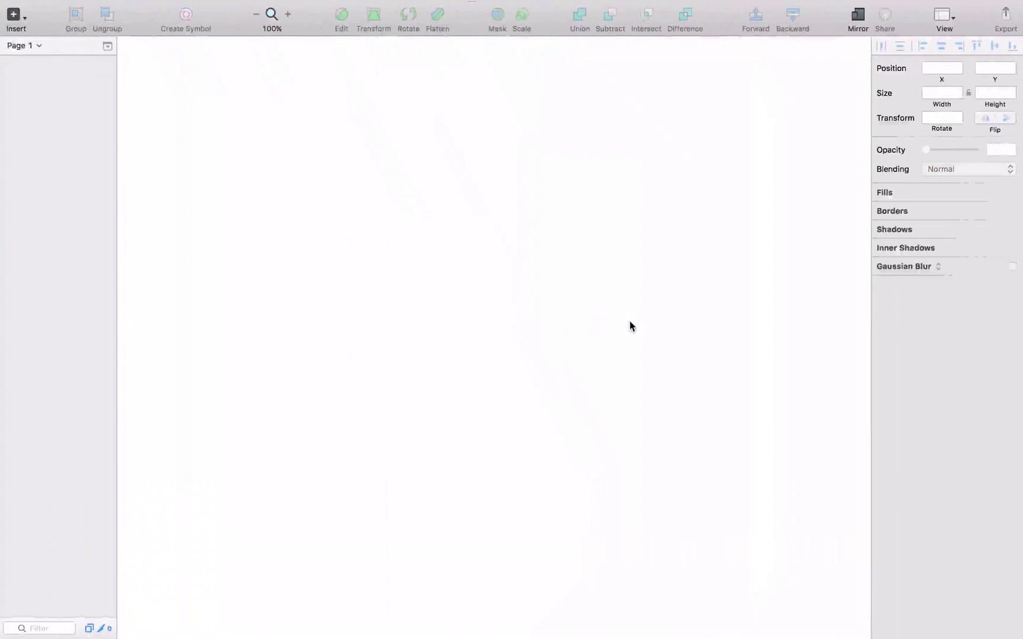
# Step: Check Sketch's Plugins menu for Align to Layer and its alignment options
pyautogui.click(334, 8)
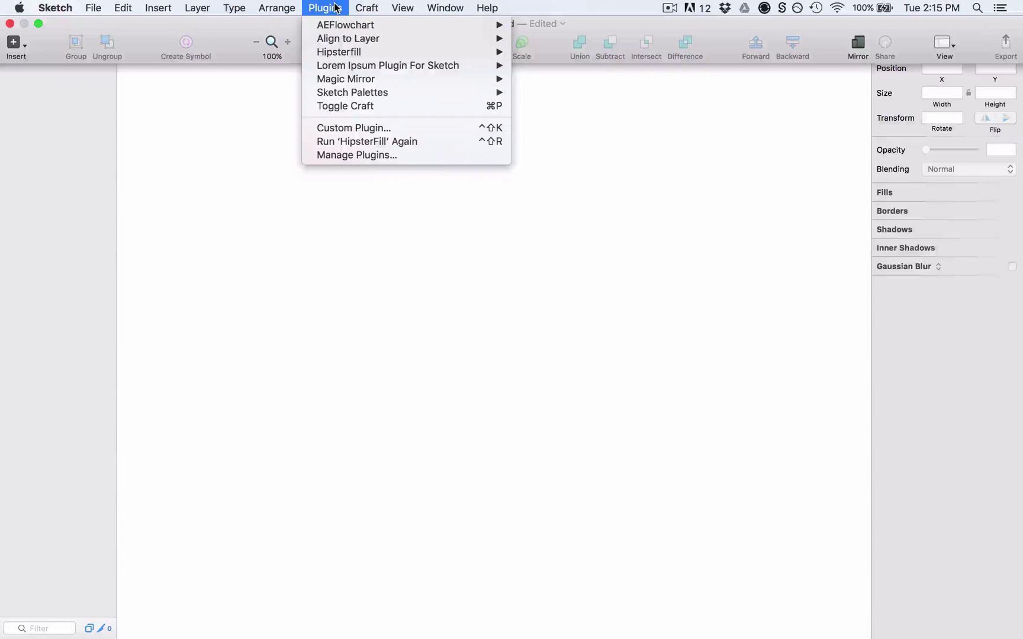
pyautogui.moveTo(349, 39)
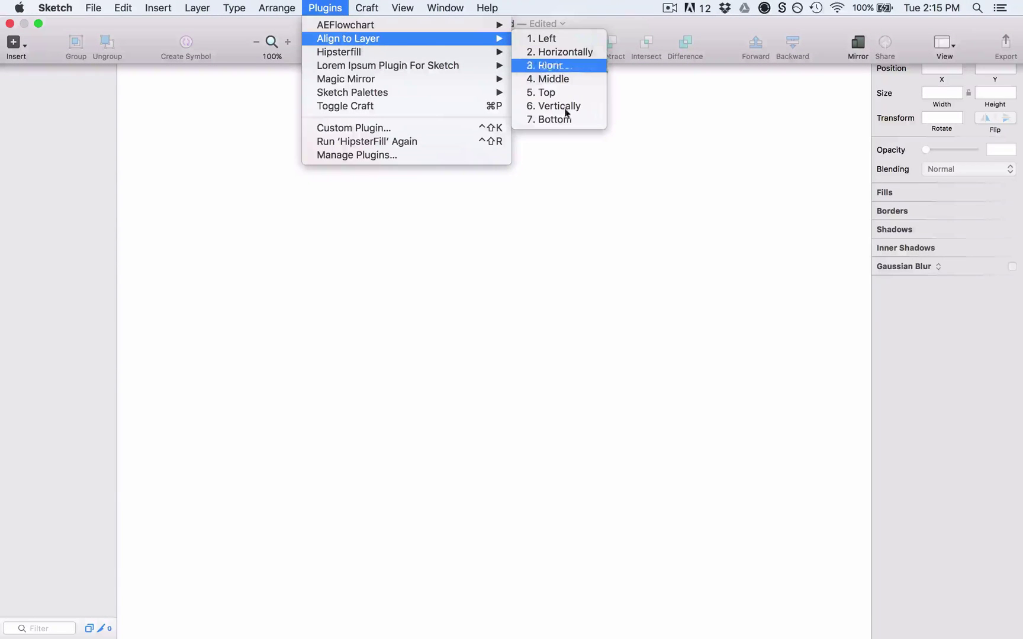
pyautogui.click(562, 64)
pyautogui.click(366, 9)
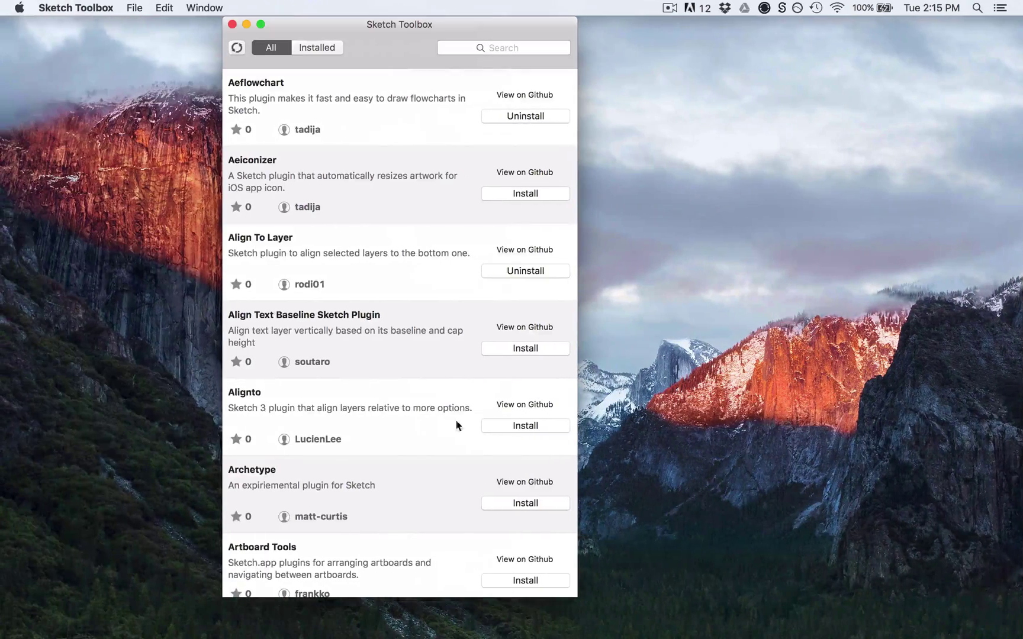
pyautogui.scroll(-5, 451, 428)
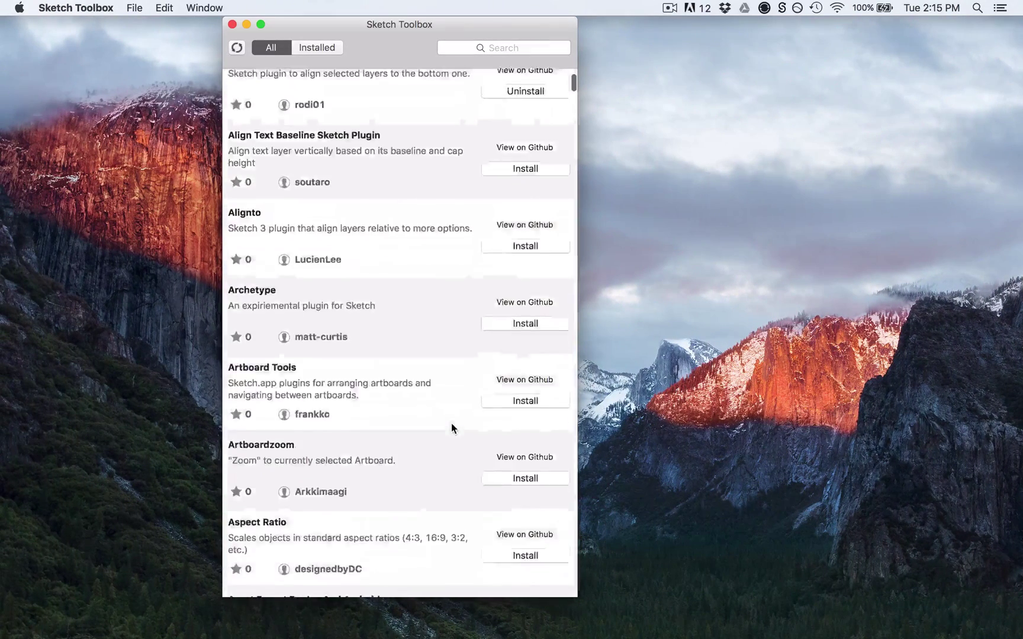
pyautogui.scroll(5, 452, 428)
# Step: Uninstall Hipsterfill from the Installed list, then search 'hips' and reinstall it
pyautogui.click(327, 52)
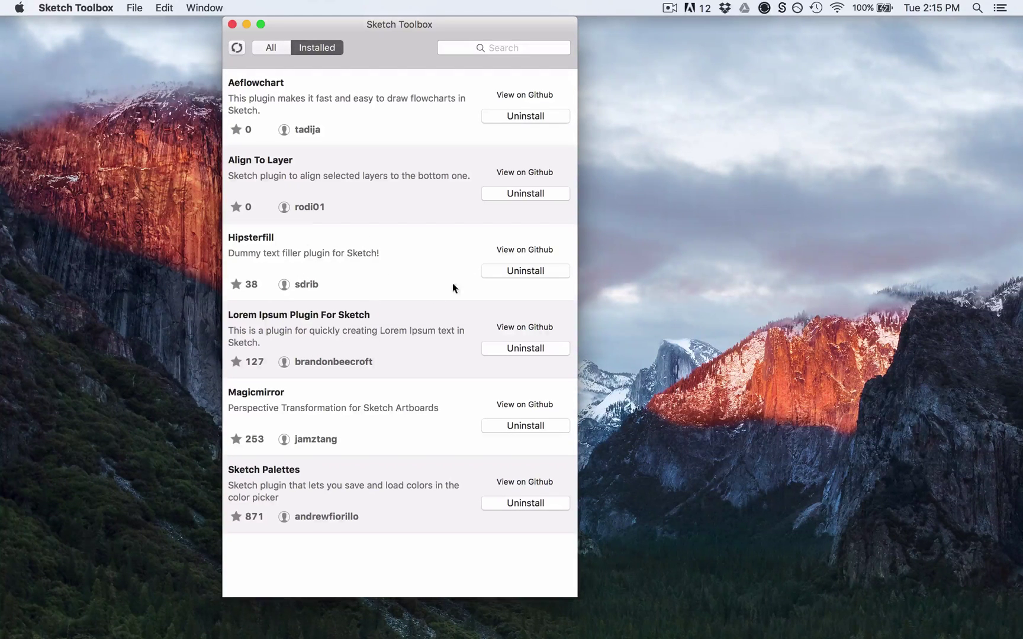
pyautogui.click(501, 273)
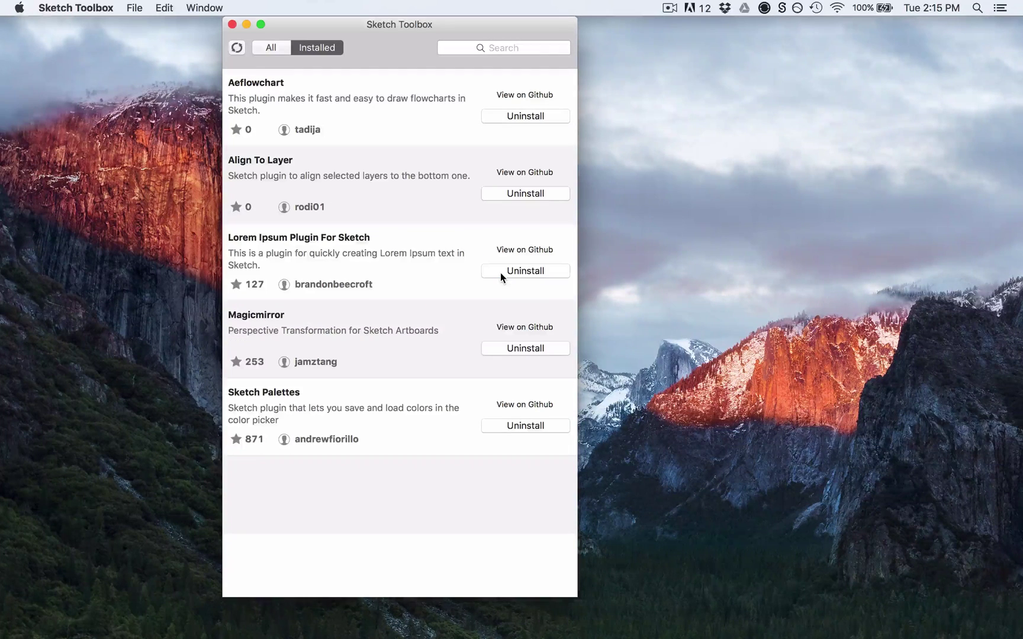
pyautogui.click(272, 50)
pyautogui.click(519, 48)
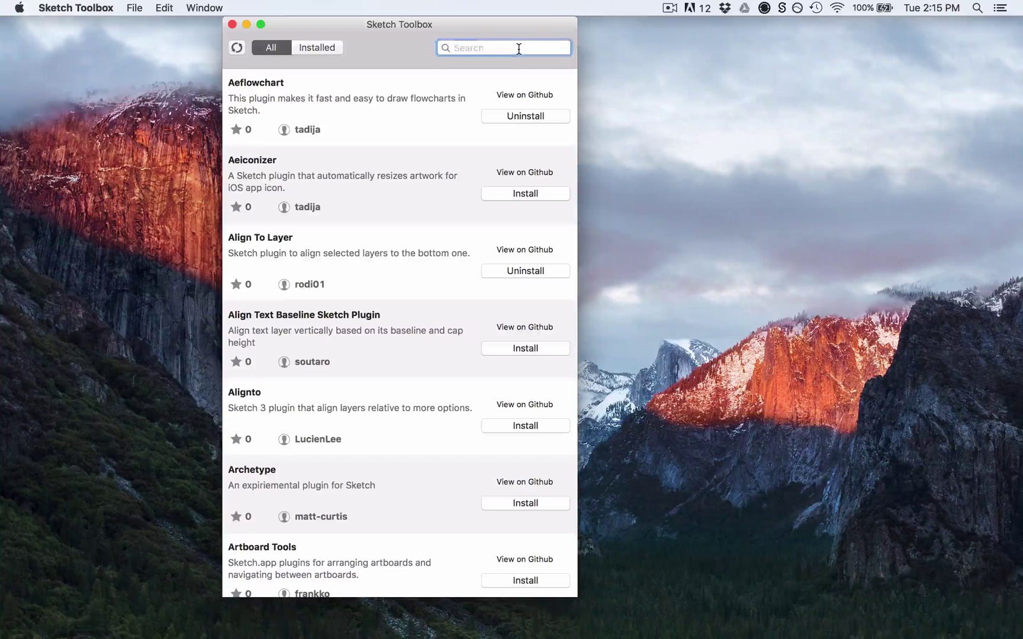
pyautogui.write('hips')
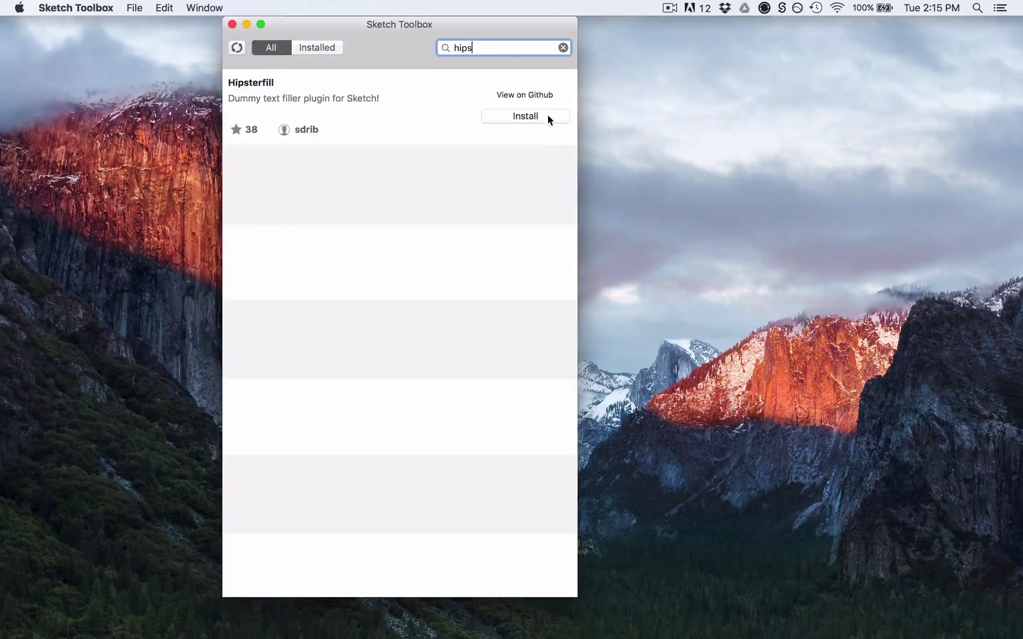
pyautogui.click(548, 117)
pyautogui.hotkey('ctrl', 'Right')
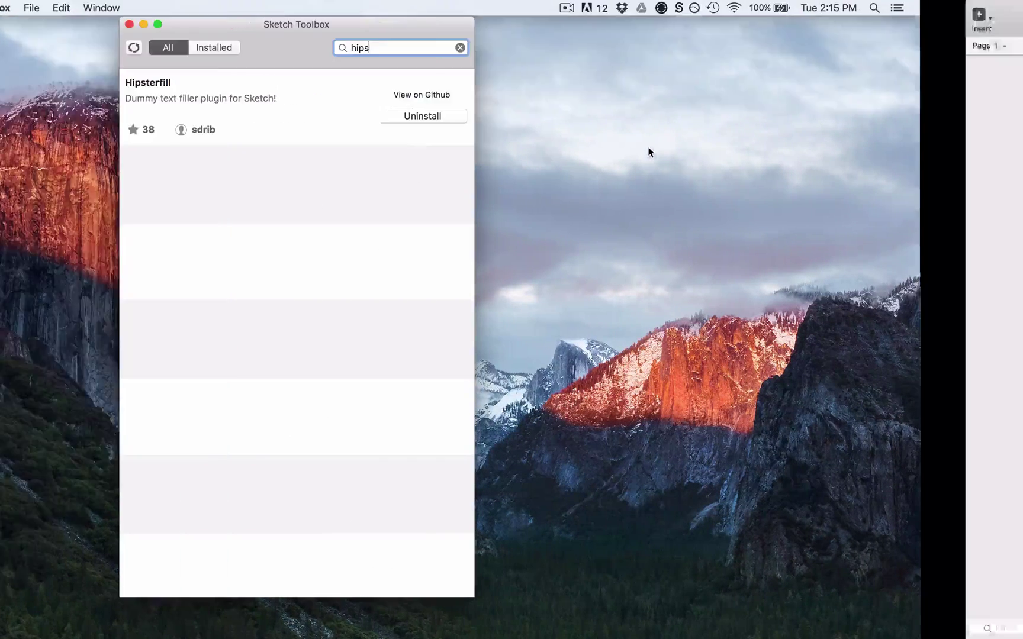
# Step: Draw a new text layer and fill it with one paragraph via HipsterFill
pyautogui.click(325, 8)
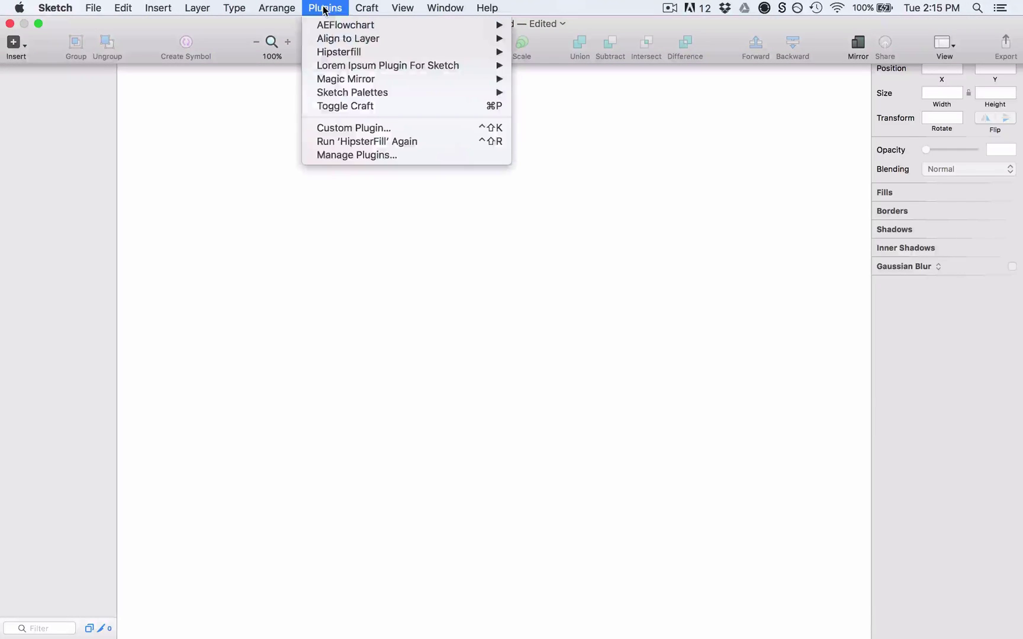
pyautogui.moveTo(339, 50)
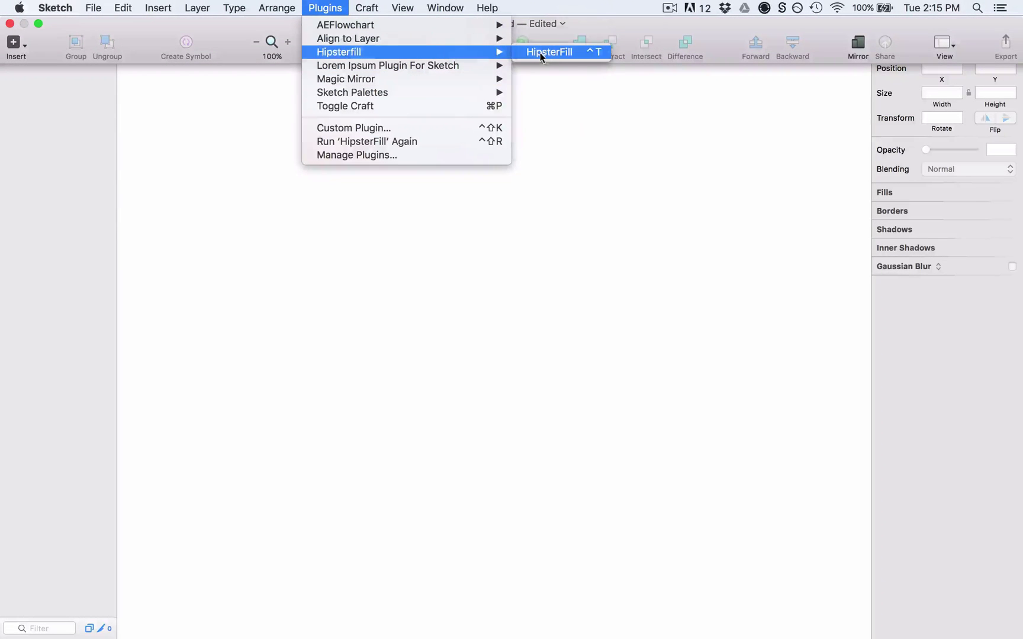
pyautogui.click(547, 56)
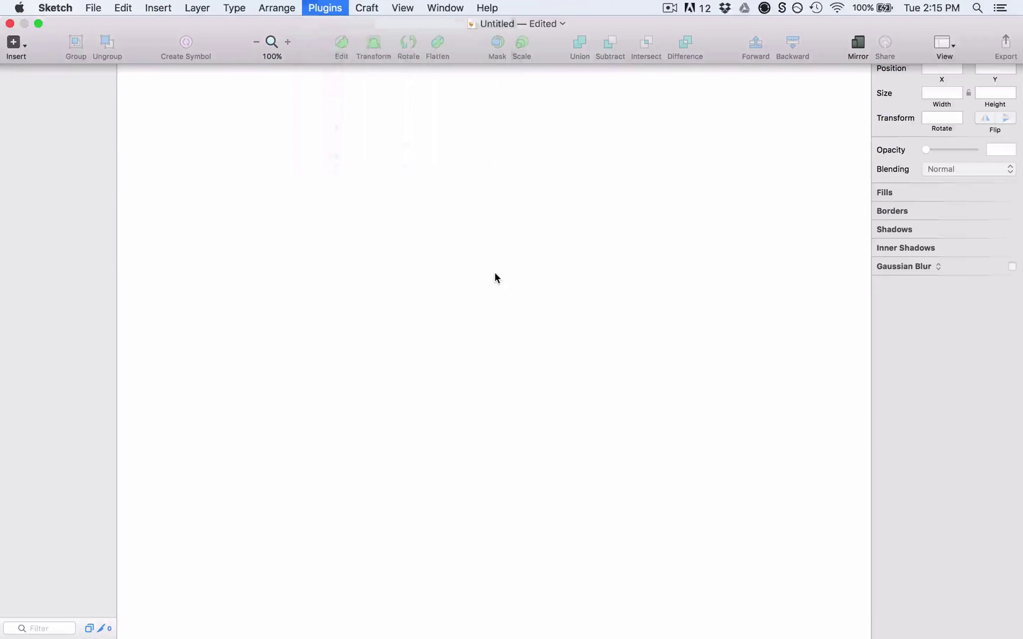
pyautogui.moveTo(263, 131); pyautogui.dragTo(731, 559)
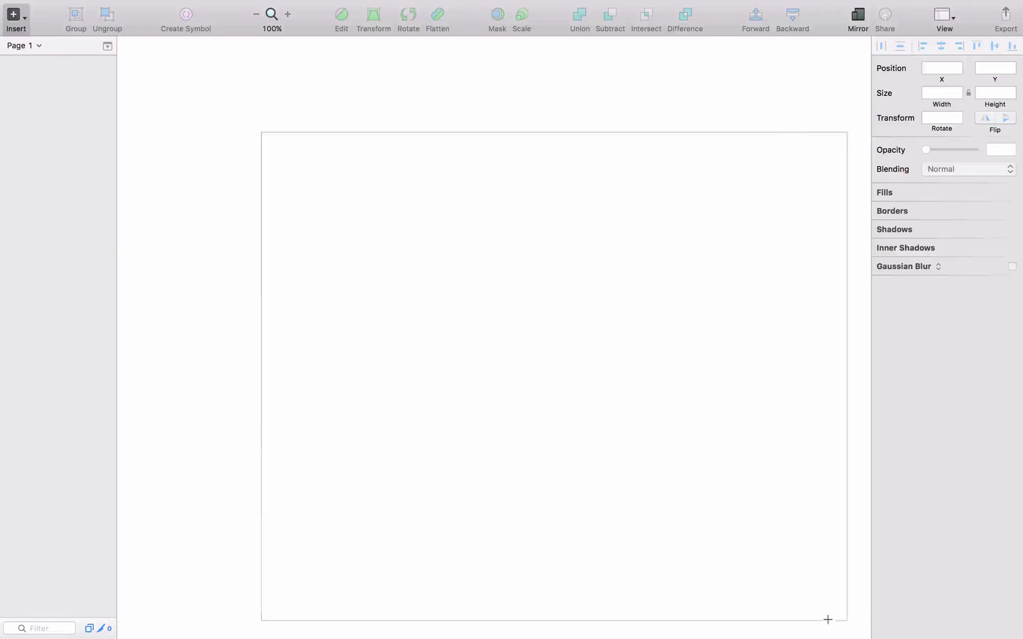
pyautogui.click(850, 466)
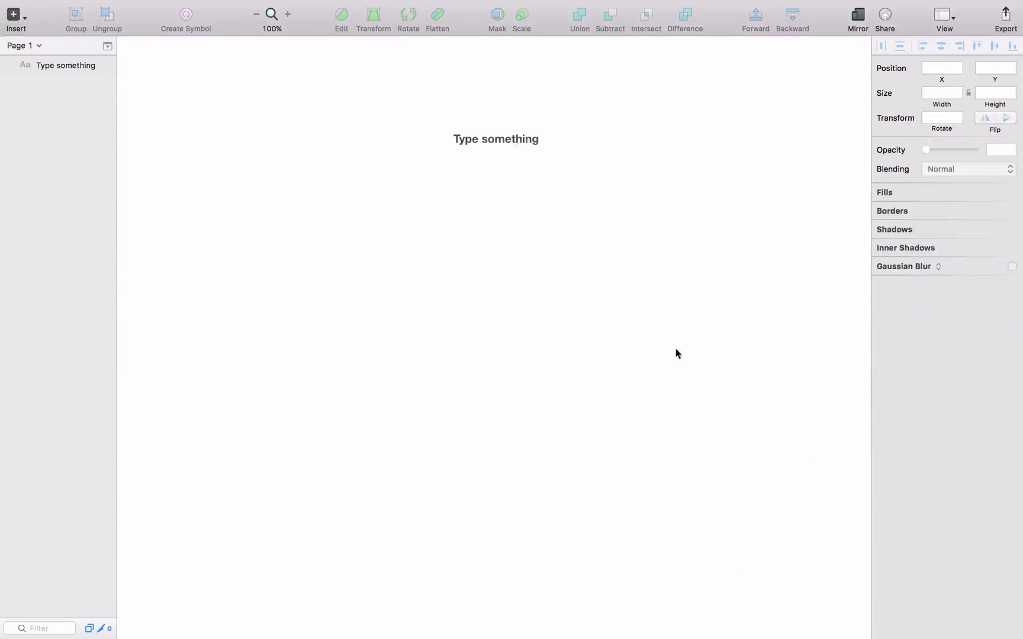
pyautogui.click(508, 138)
pyautogui.press('super+shift+l')
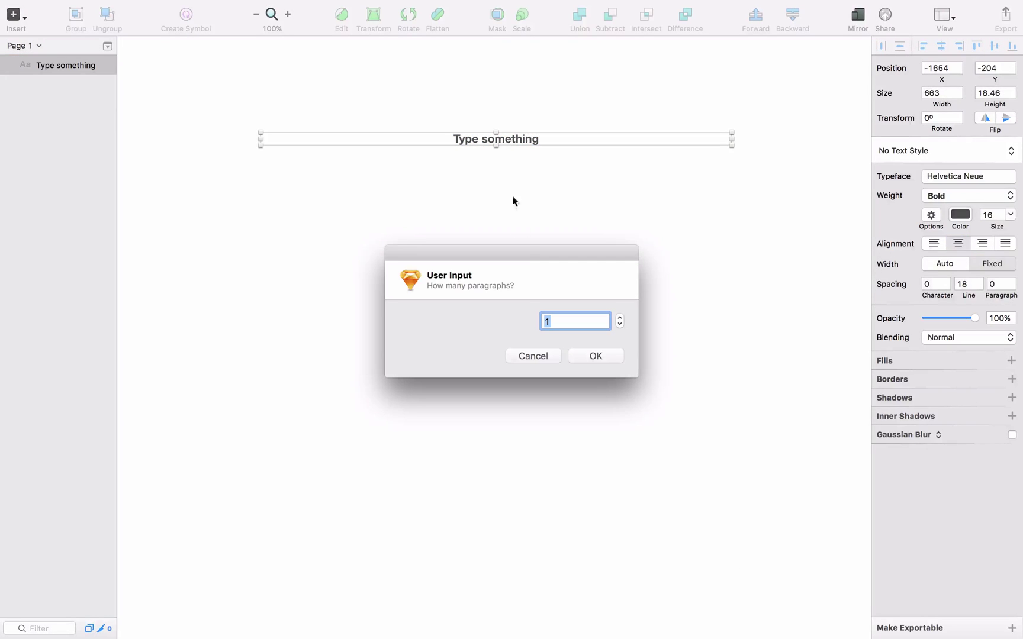
pyautogui.click(607, 357)
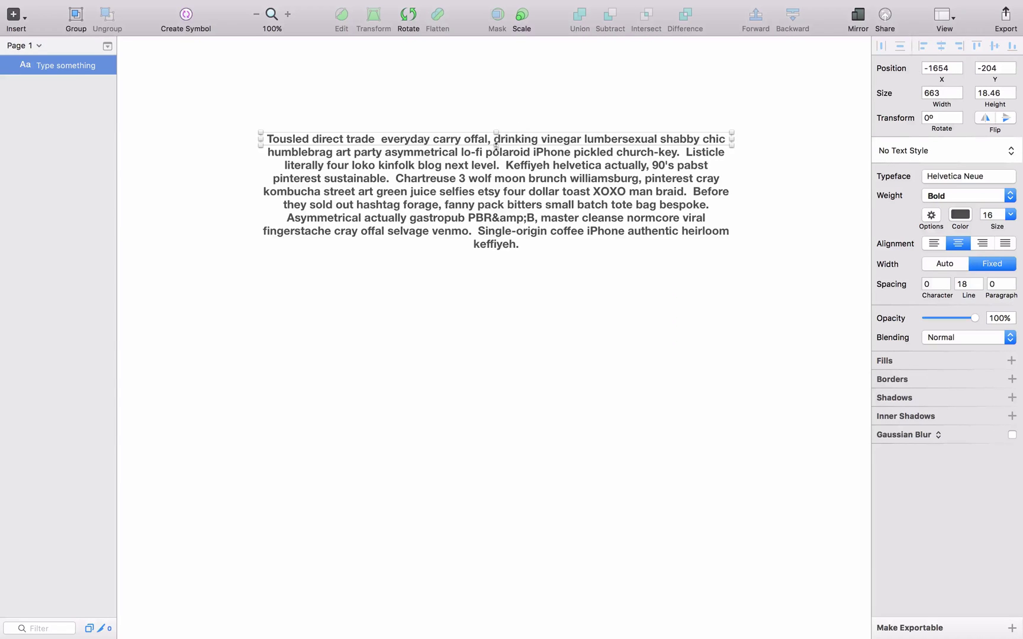
# Step: Make the paragraph Regular weight and left-aligned, and move it up-left
pyautogui.click(523, 353)
pyautogui.click(524, 229)
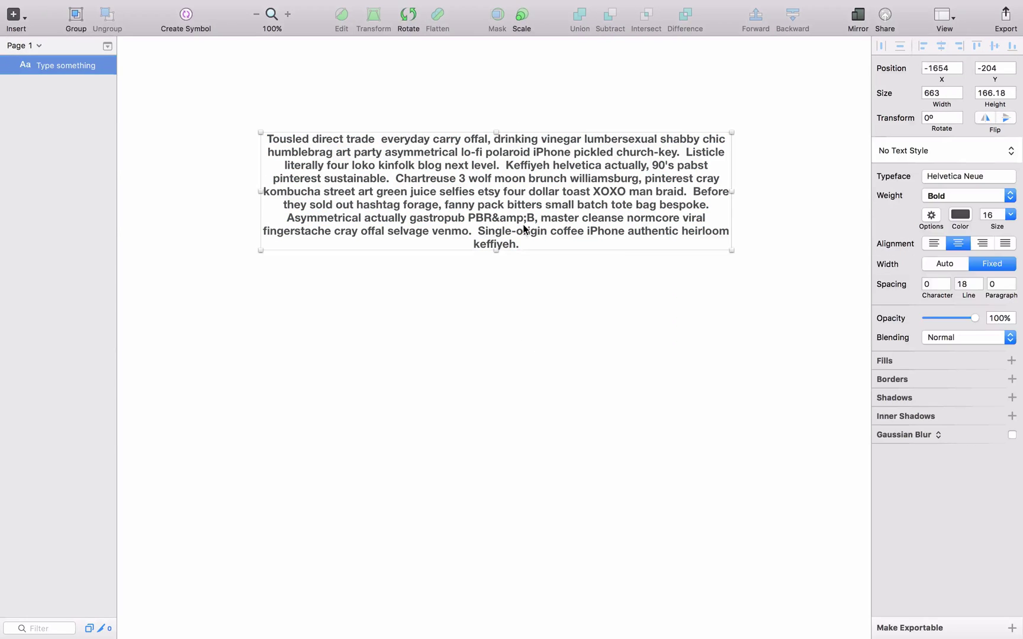
pyautogui.press('super+b')
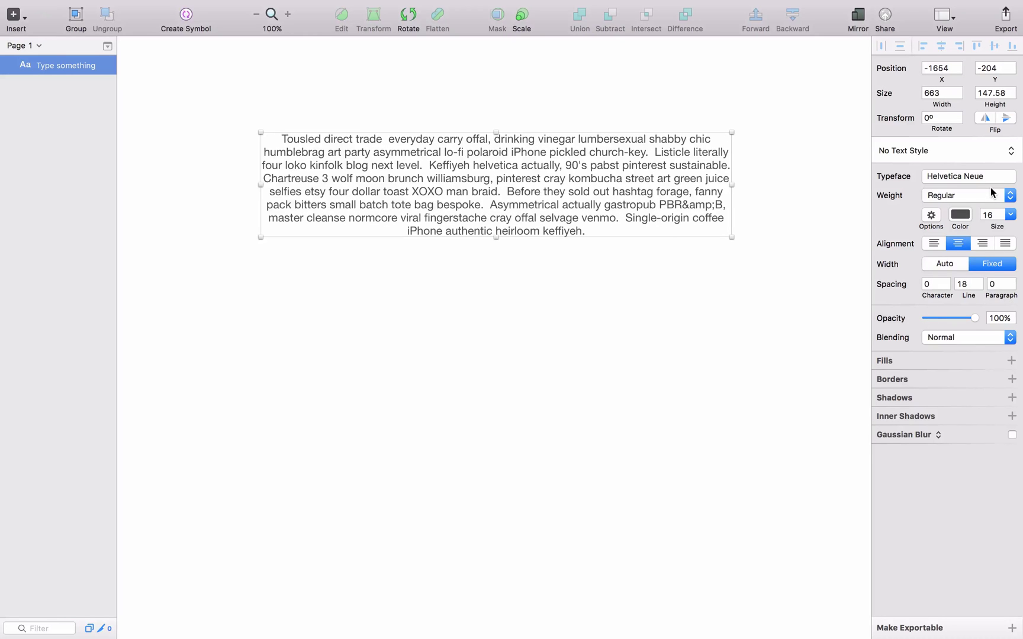
pyautogui.click(934, 244)
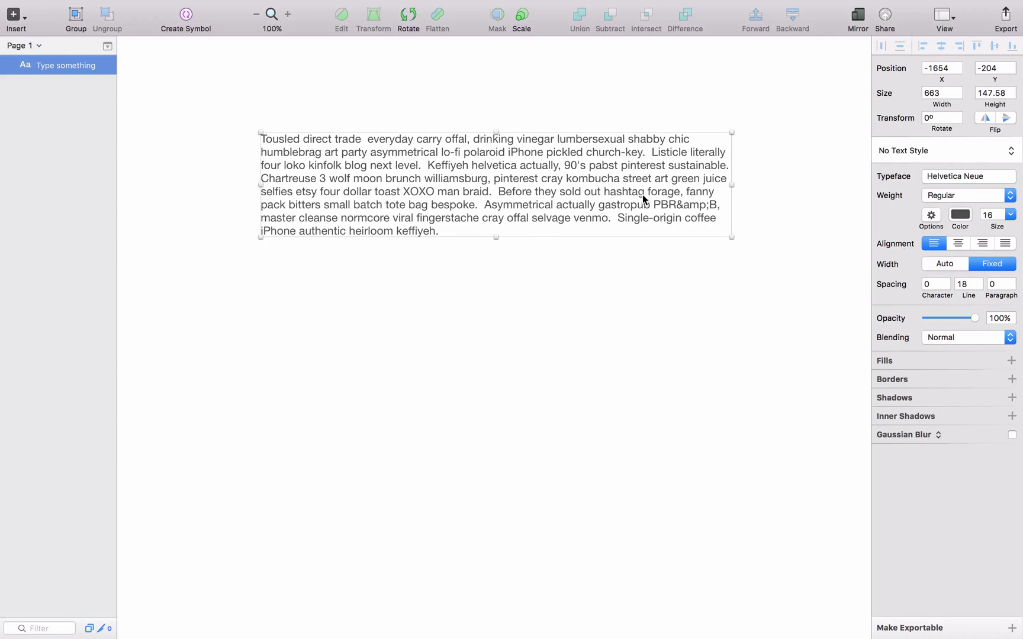
pyautogui.moveTo(646, 200)
pyautogui.mouseDown()
pyautogui.moveTo(547, 150)
pyautogui.moveTo(570, 161)
pyautogui.mouseUp()
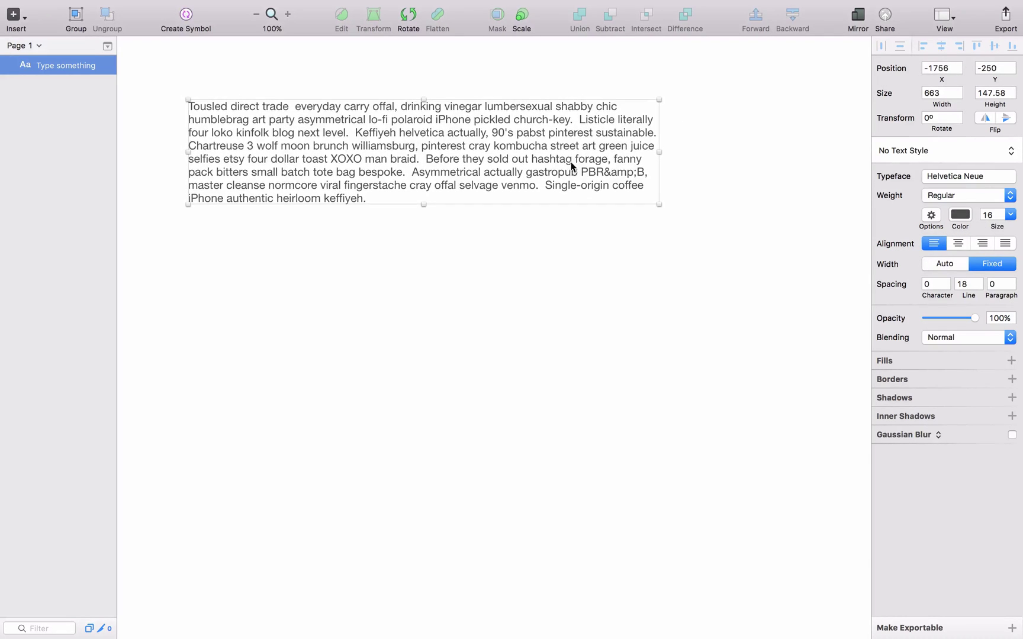
pyautogui.click(544, 438)
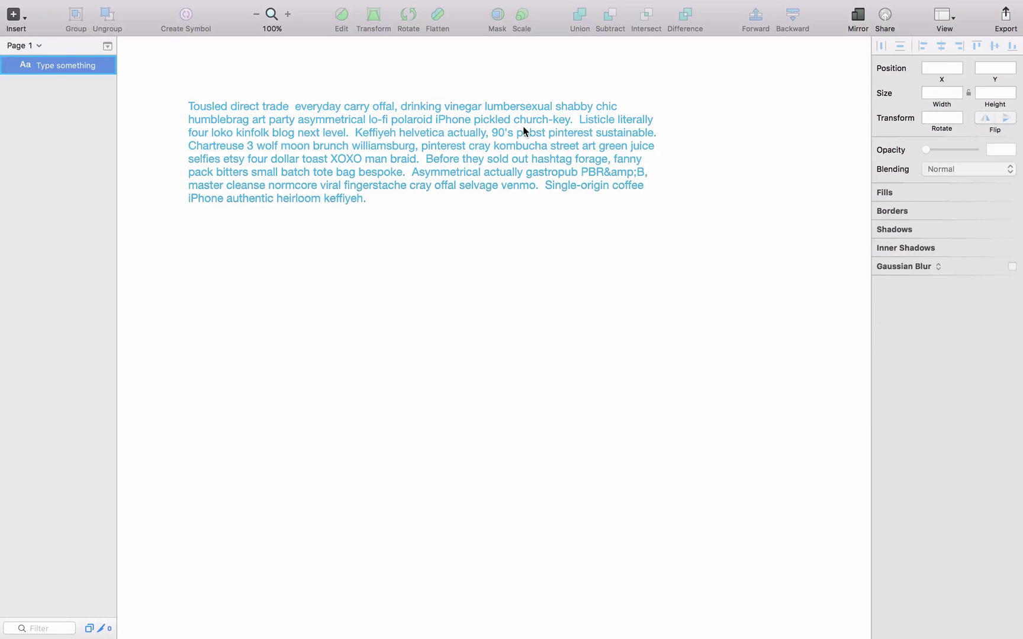
# Step: Clear the plugin search, glance at sketchtoolbox.com in Safari, then return to Sketch Toolbox
pyautogui.click(523, 126)
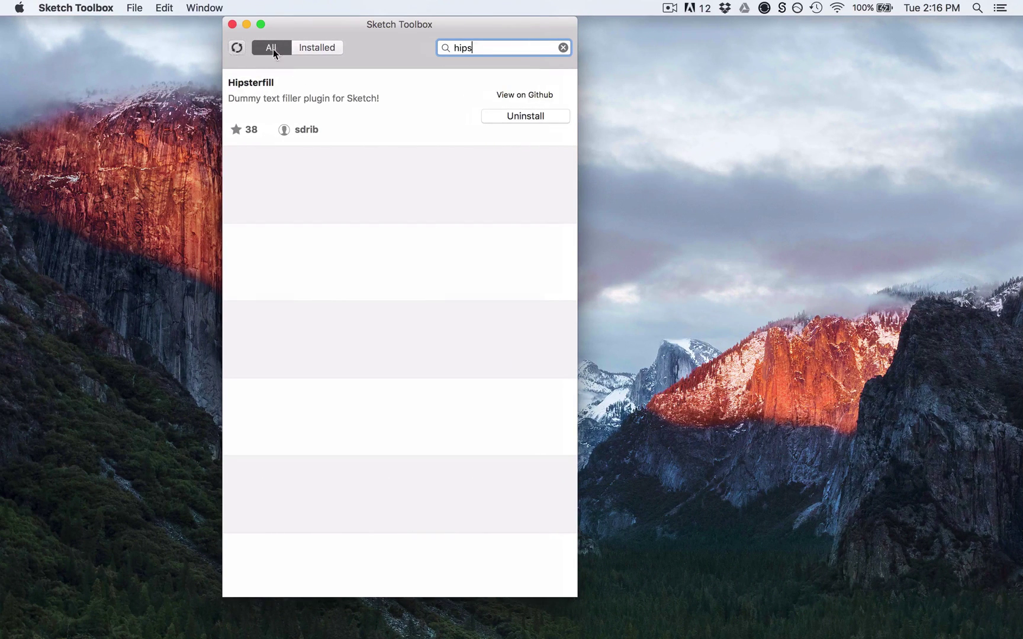
pyautogui.click(564, 47)
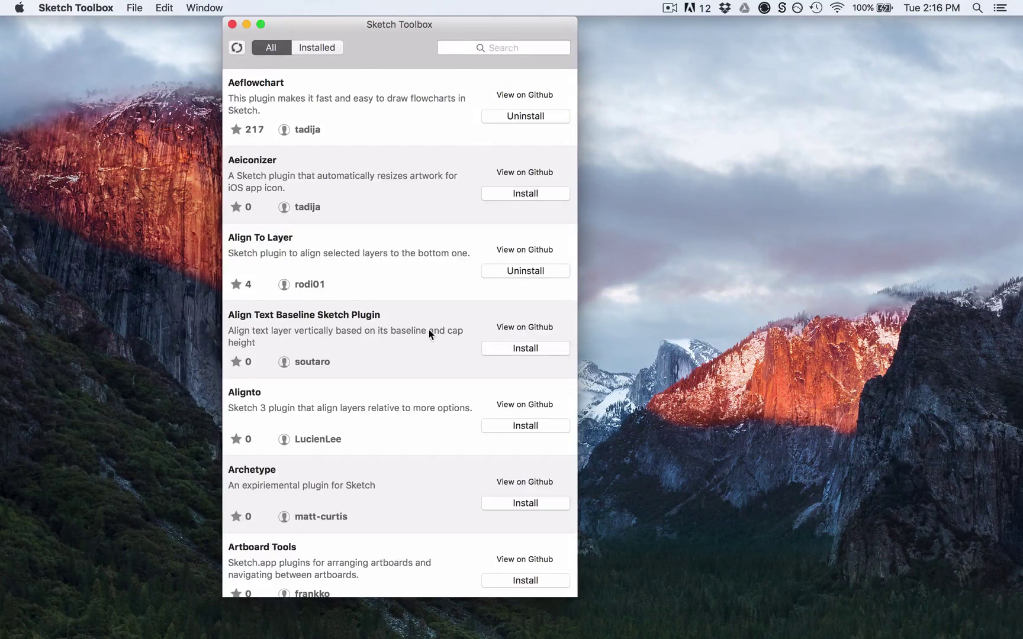
pyautogui.scroll(-10, 428, 330)
pyautogui.scroll(-10, 430, 335)
pyautogui.scroll(-5, 429, 335)
pyautogui.scroll(-15, 430, 334)
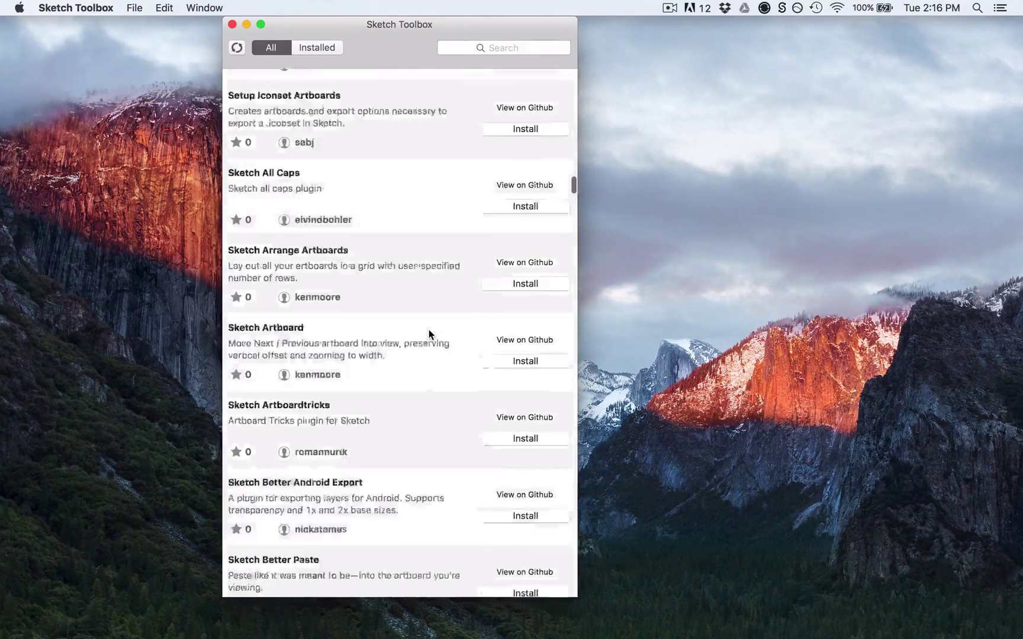
pyautogui.scroll(-10, 430, 335)
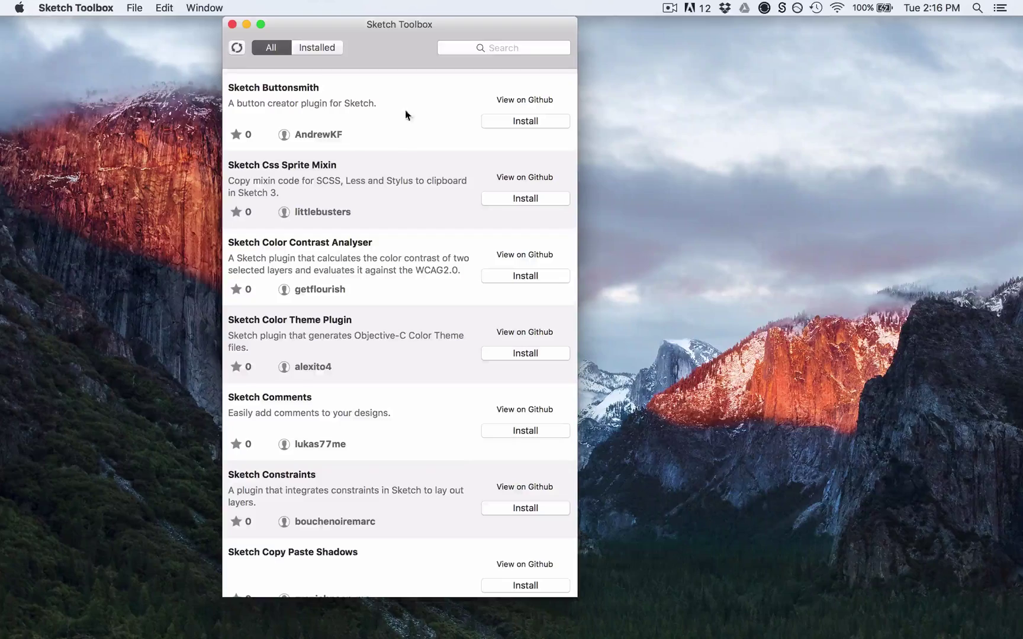
pyautogui.hotkey('ctrl', 'Left')
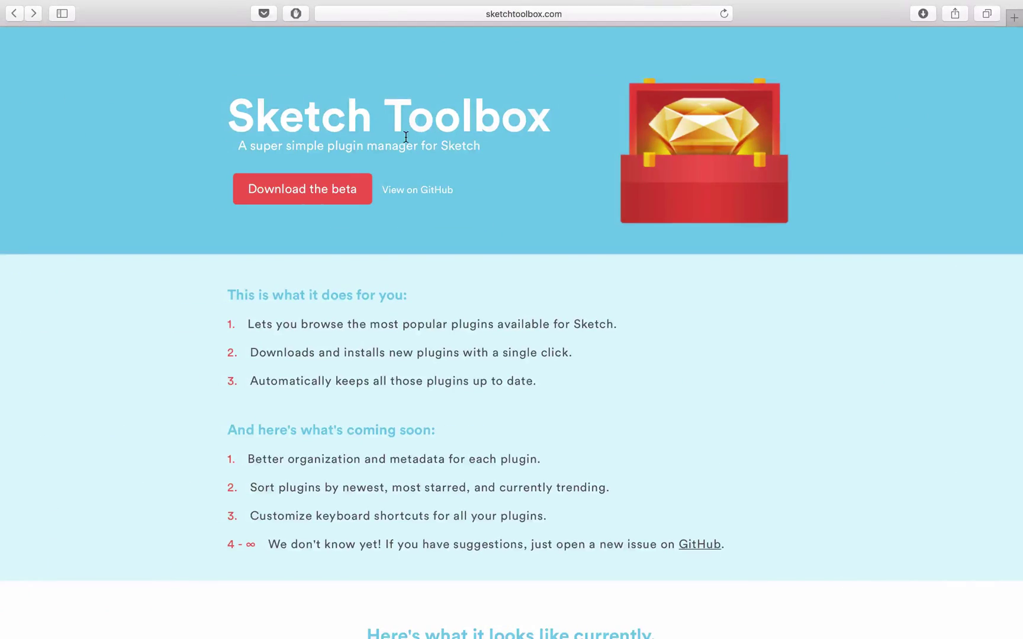
pyautogui.scroll(-10, 491, 418)
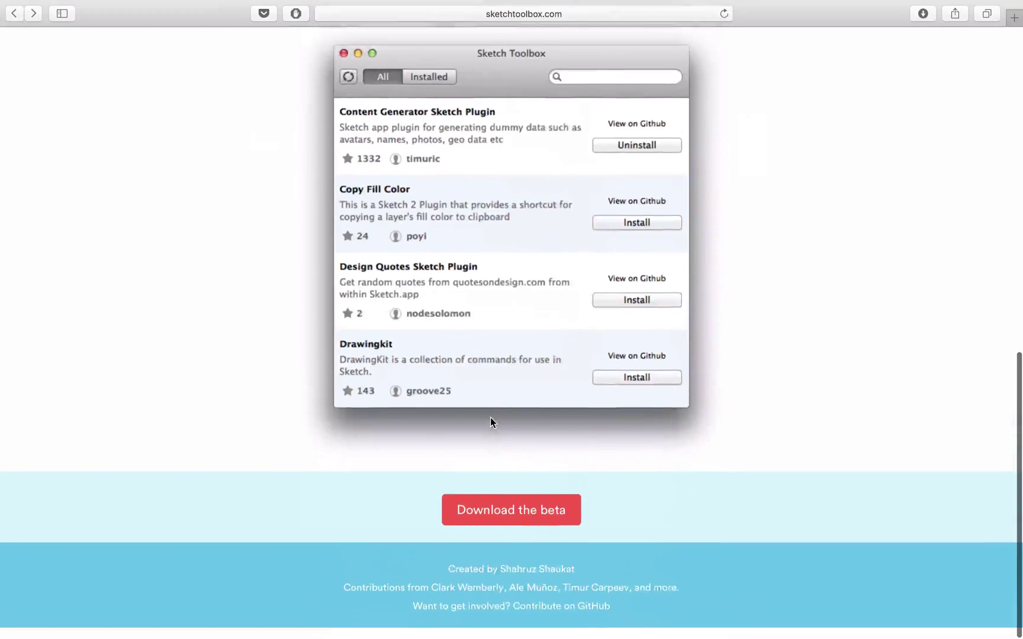
pyautogui.hotkey('ctrl', 'Right')
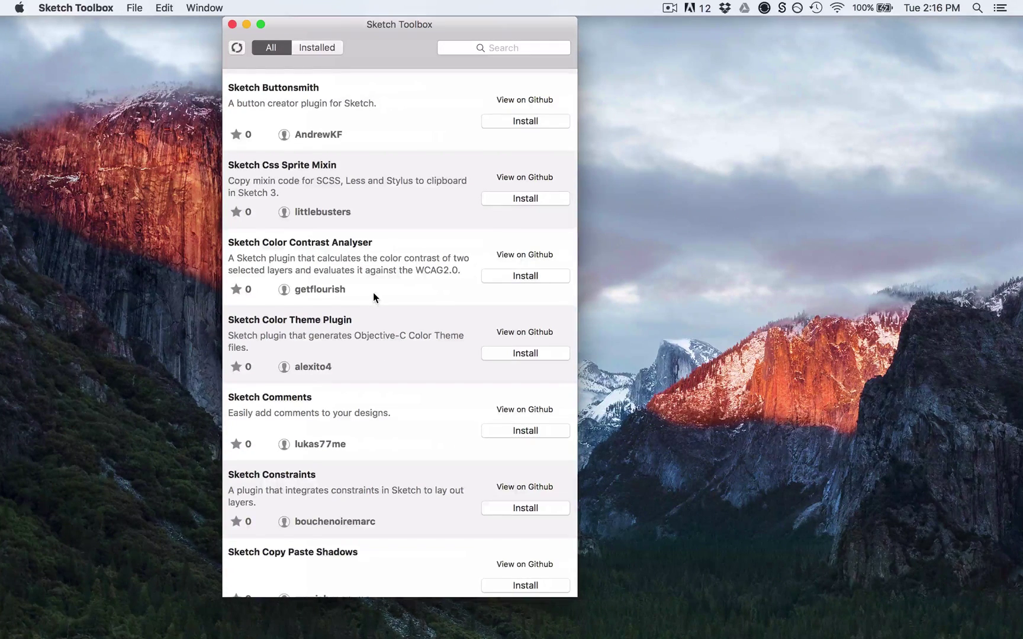
pyautogui.scroll(-5, 373, 292)
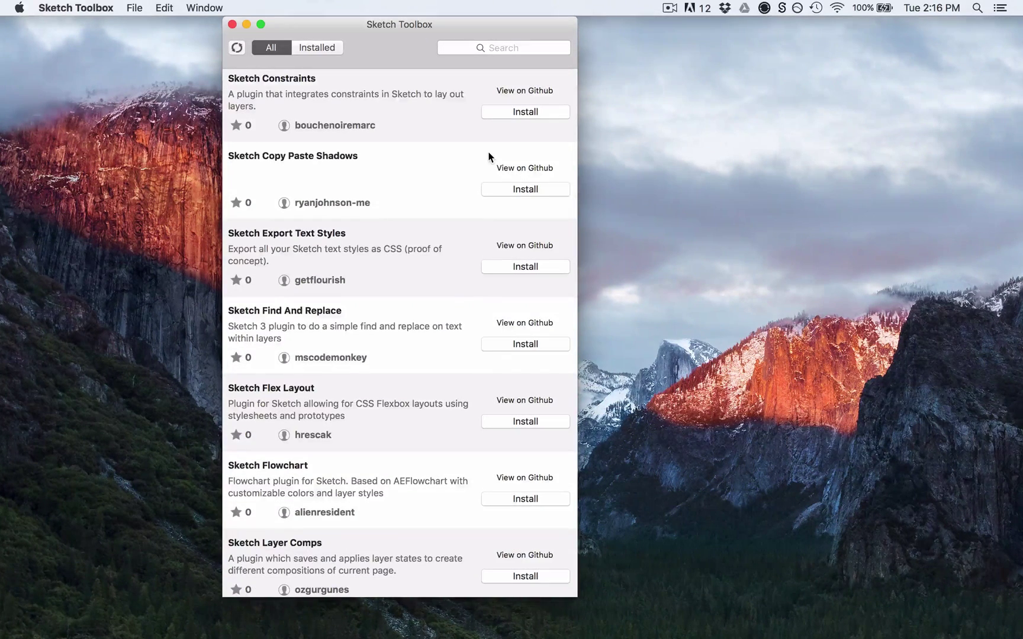
pyautogui.click(670, 11)
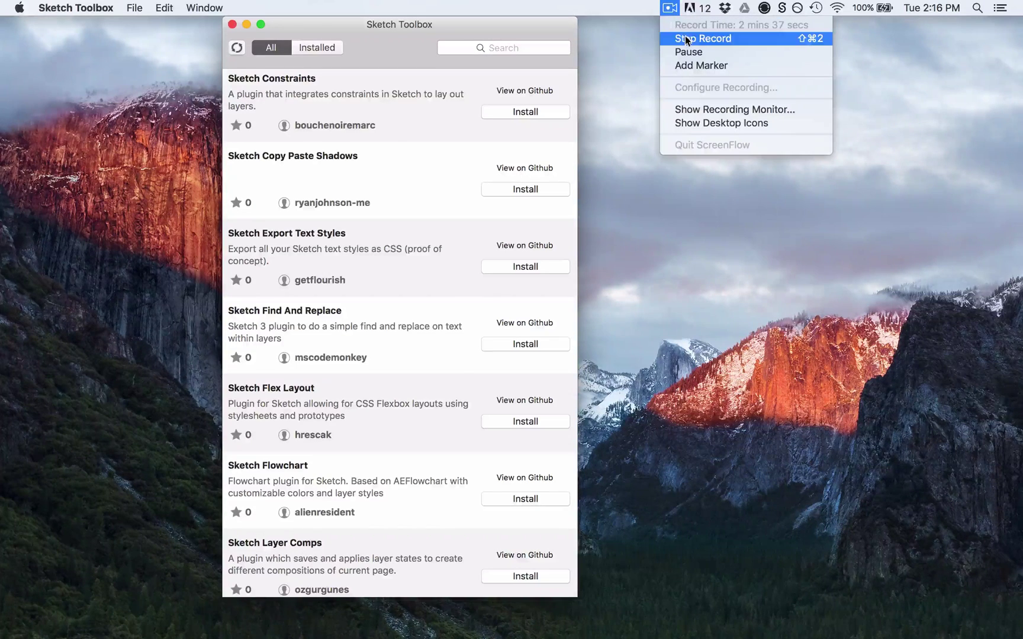